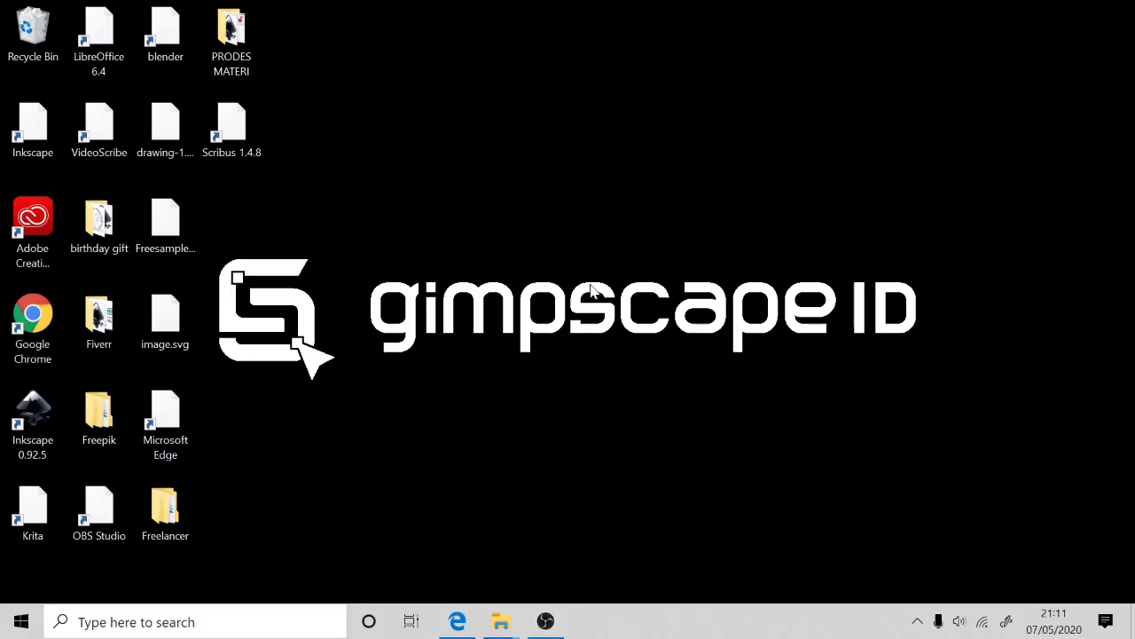
Check the Inkporter-win 1.5 release page in Edge, then return to the 1.4c installer page.
click(457, 621)
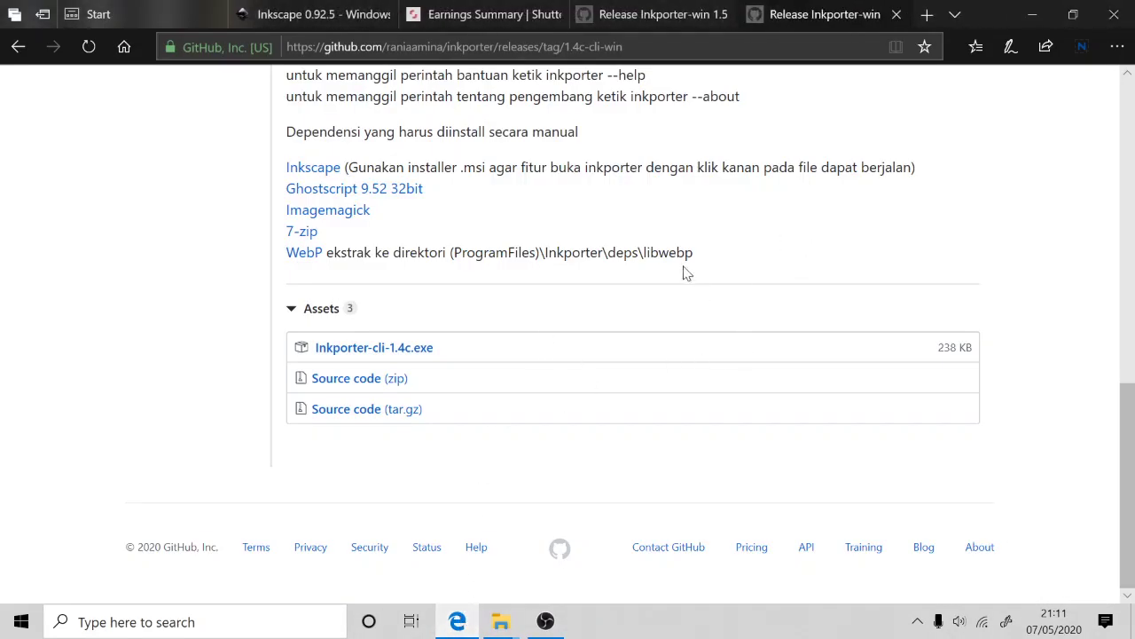
scroll(663, 325, up, 5)
scroll(663, 325, up, 5)
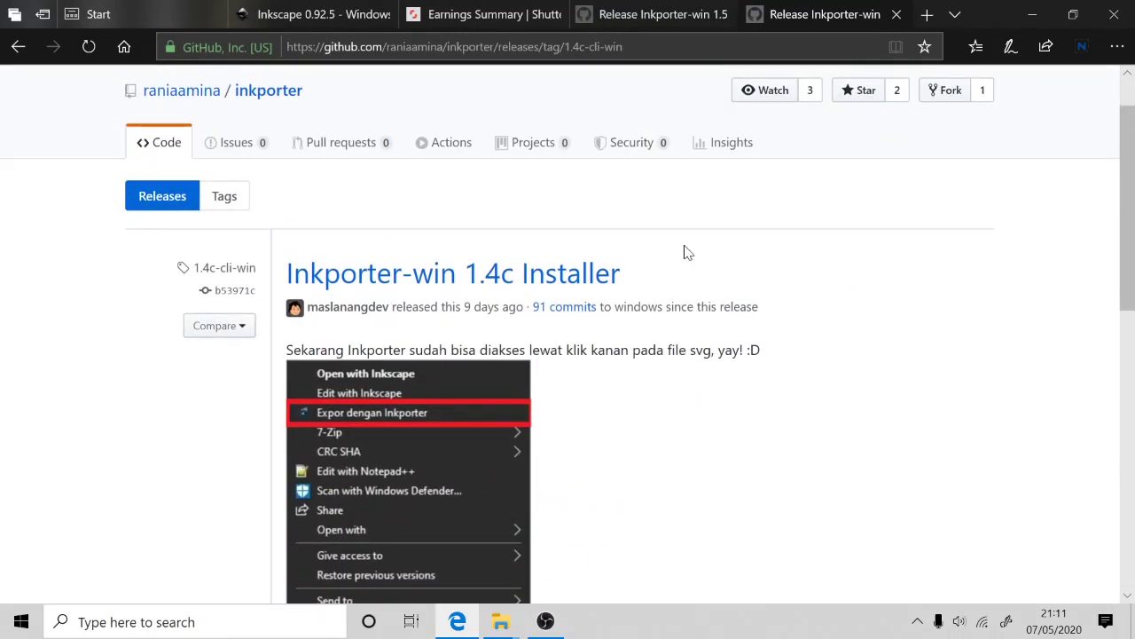
click(656, 14)
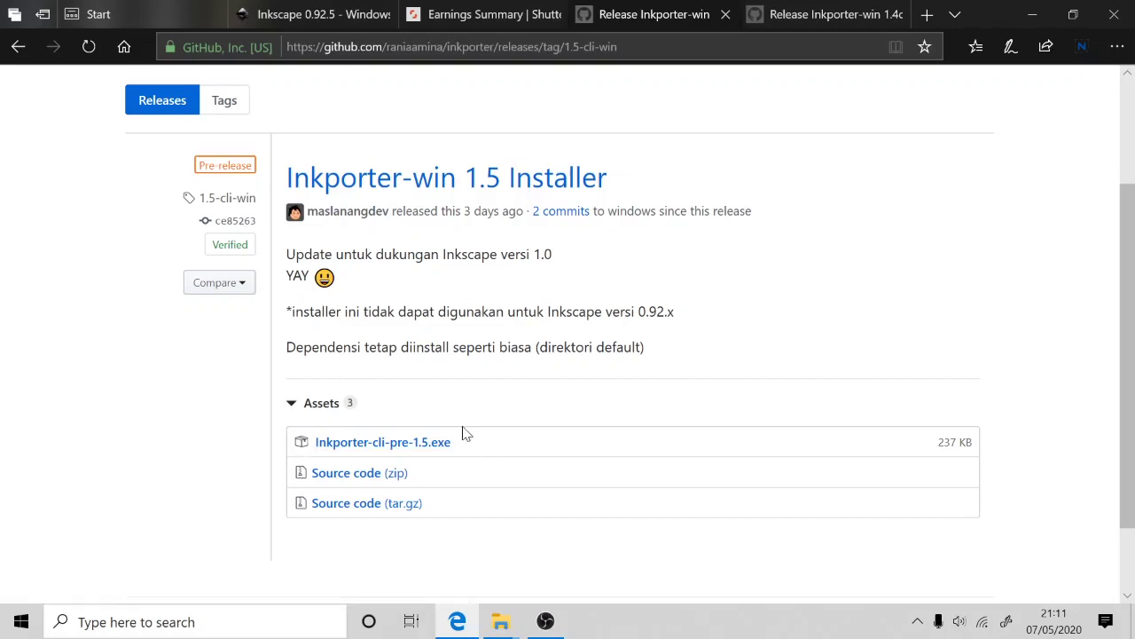
click(796, 16)
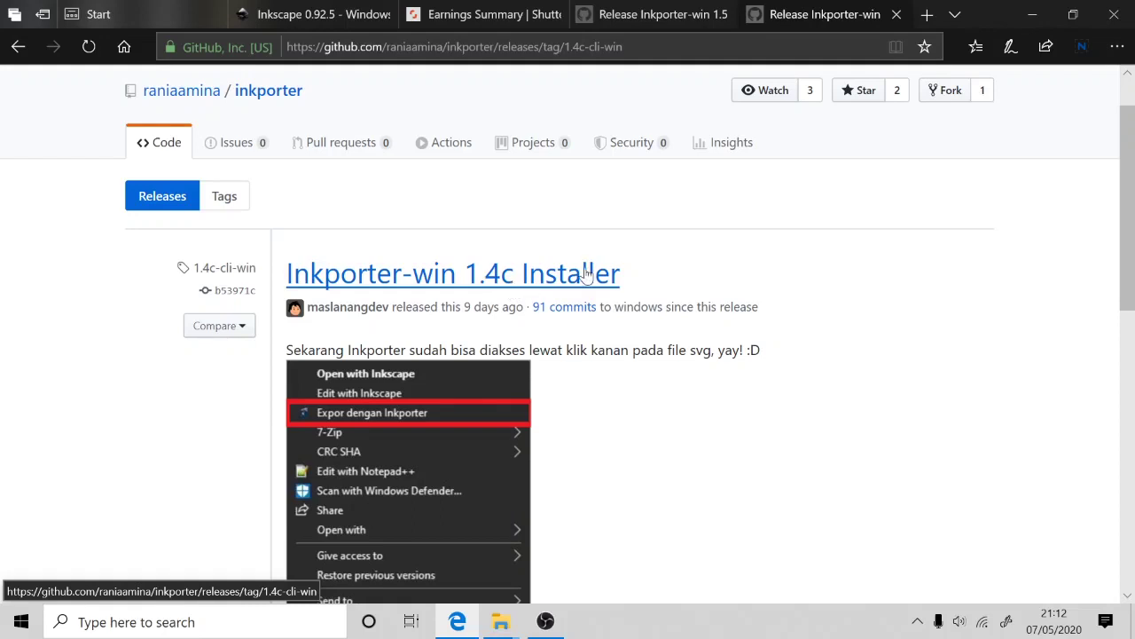
scroll(590, 271, down, 1)
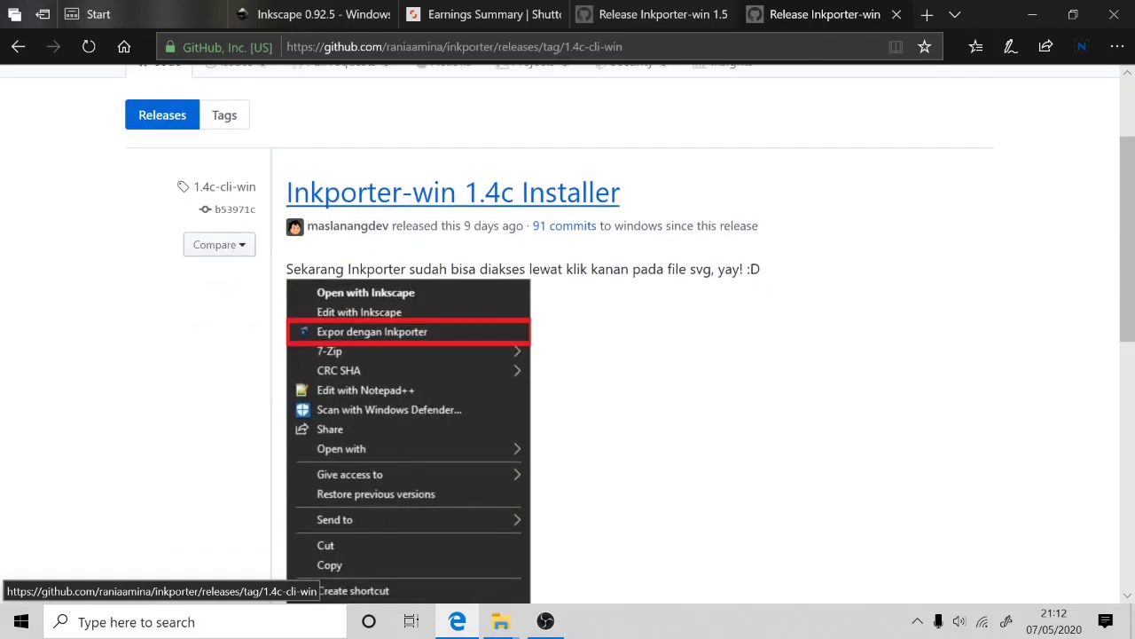
scroll(589, 270, down, 1)
scroll(589, 270, down, 2)
scroll(590, 270, down, 3)
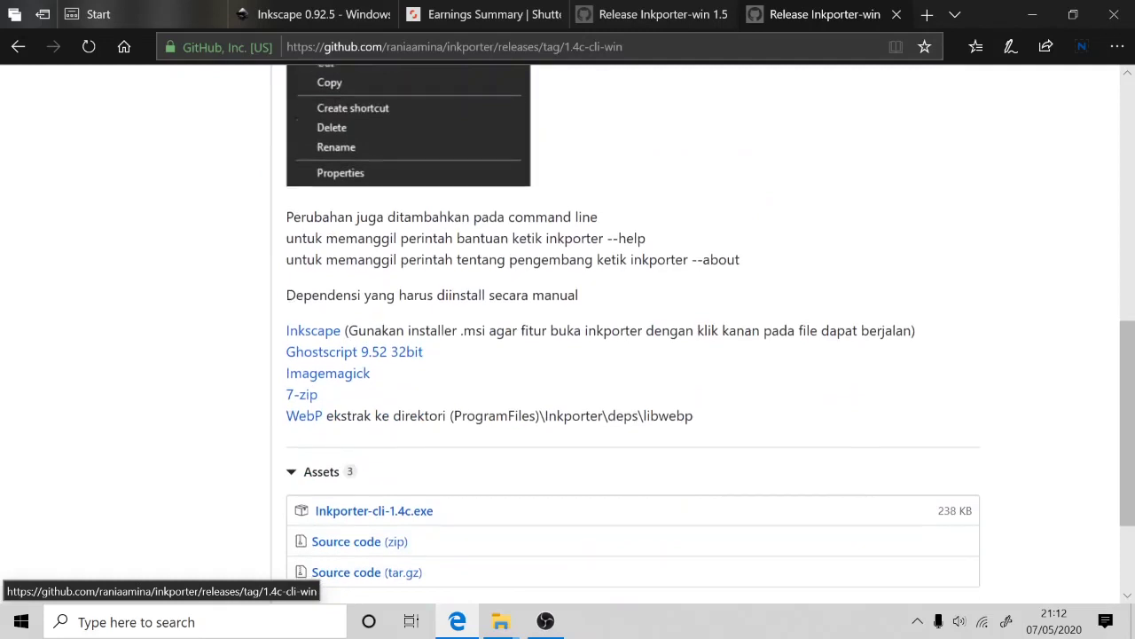
scroll(590, 328, up, 4)
scroll(590, 328, up, 1)
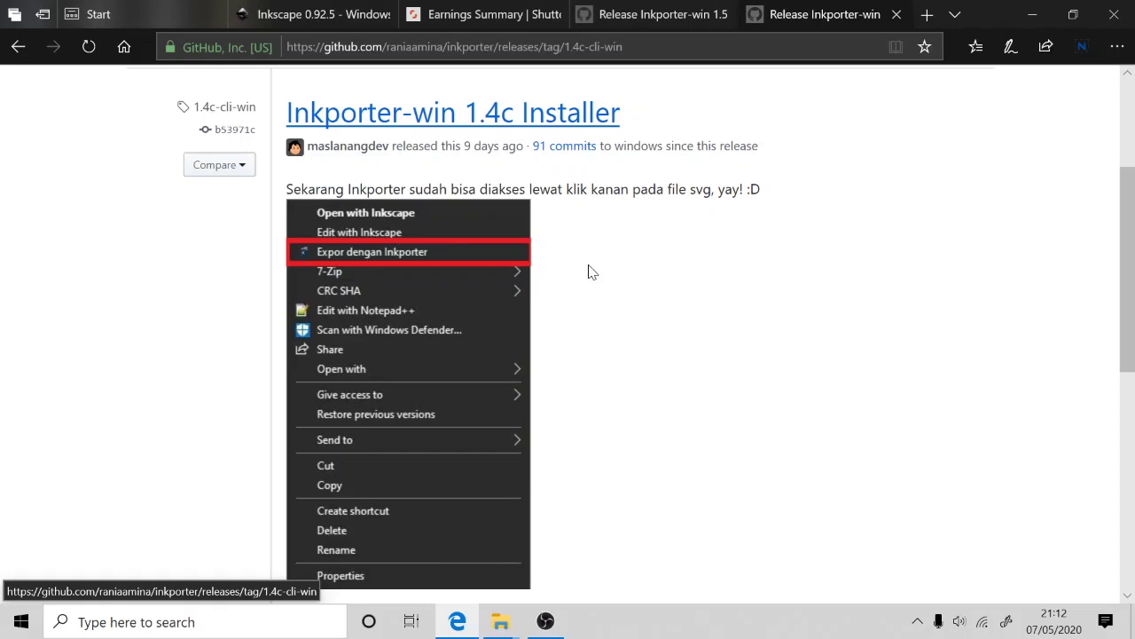
scroll(597, 206, down, 3)
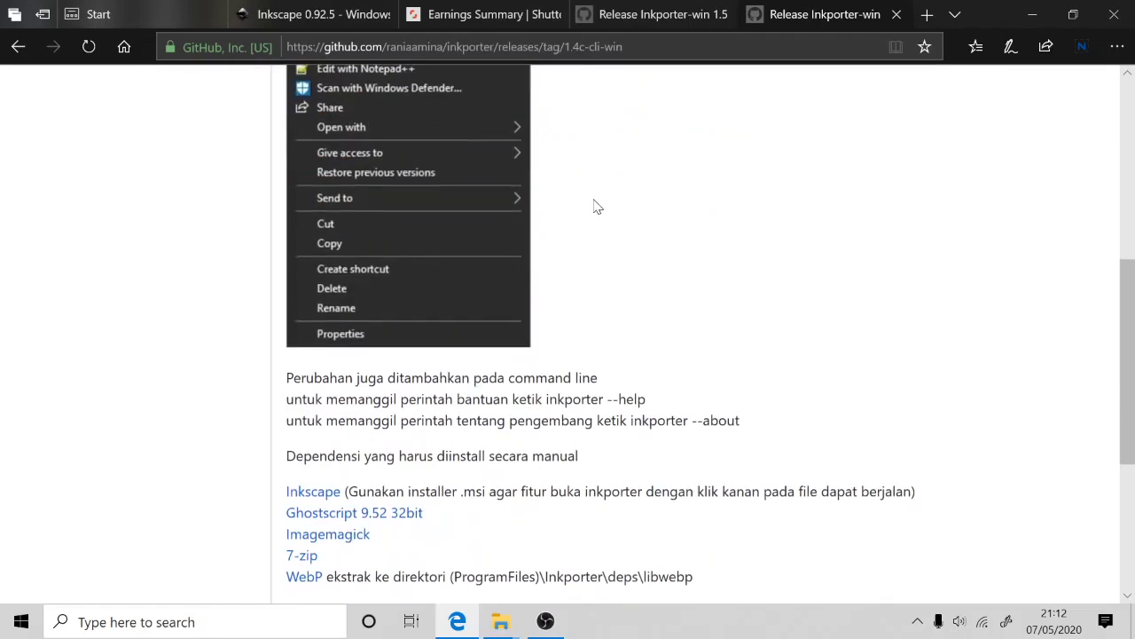
scroll(597, 206, down, 4)
scroll(597, 206, up, 4)
scroll(597, 205, up, 3)
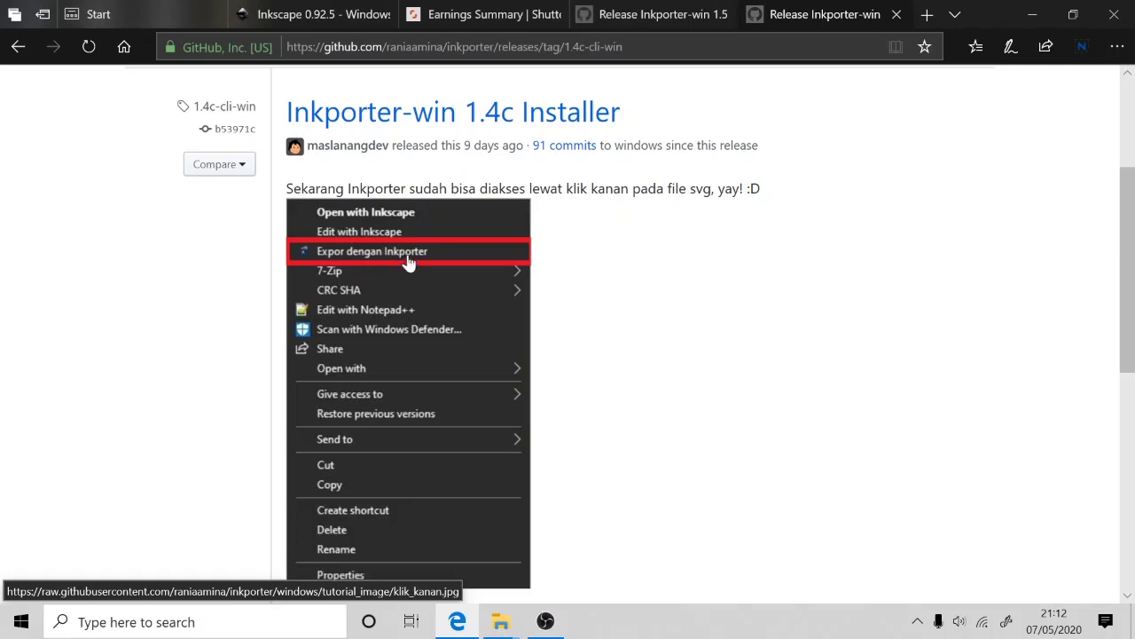
scroll(512, 278, down, 3)
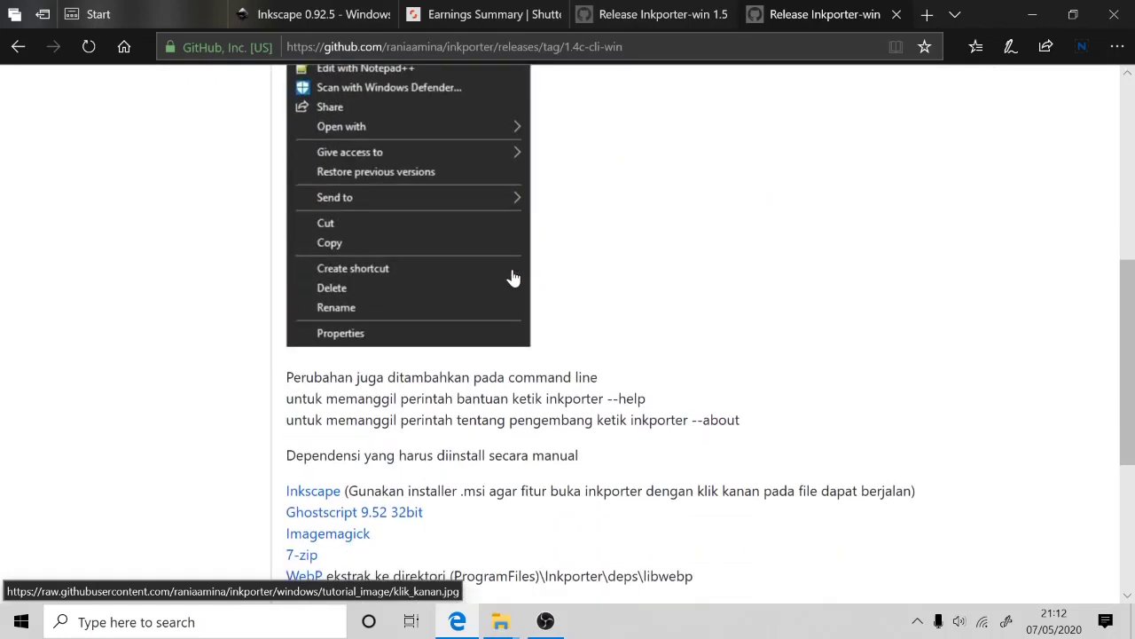
scroll(513, 277, down, 1)
scroll(512, 278, down, 2)
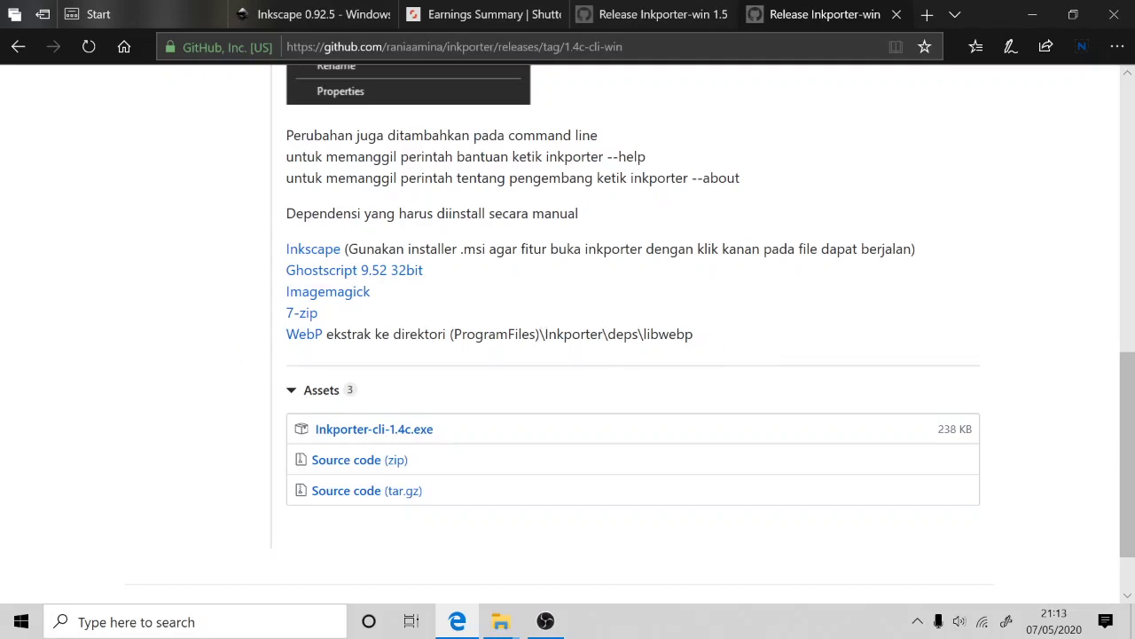
scroll(296, 295, up, 3)
scroll(295, 296, down, 2)
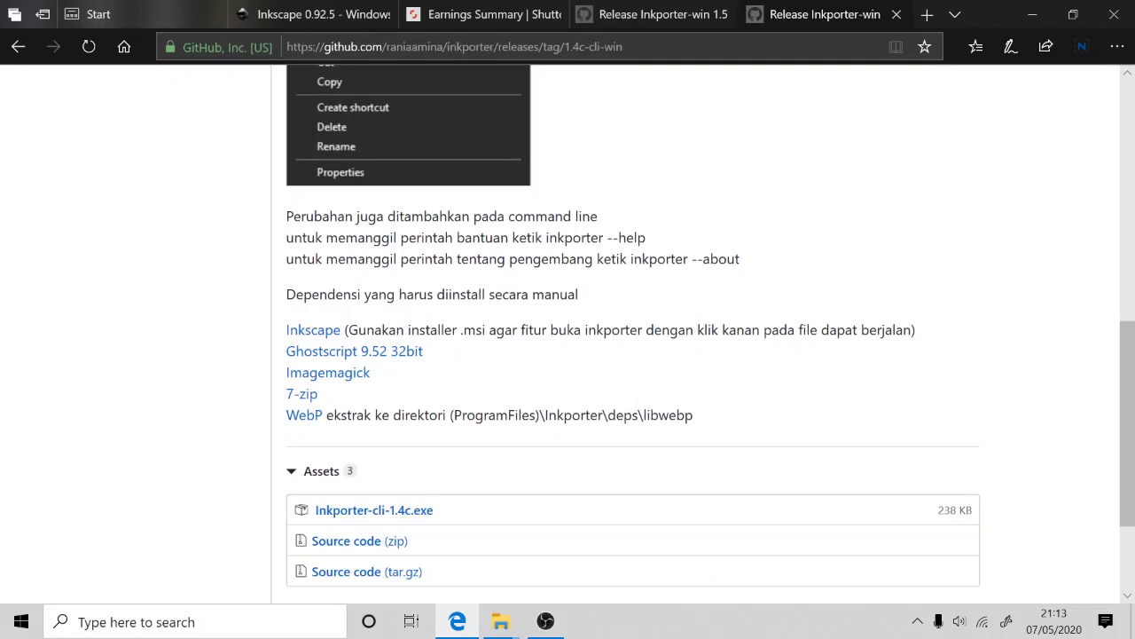
scroll(568, 354, up, 2)
scroll(568, 355, up, 3)
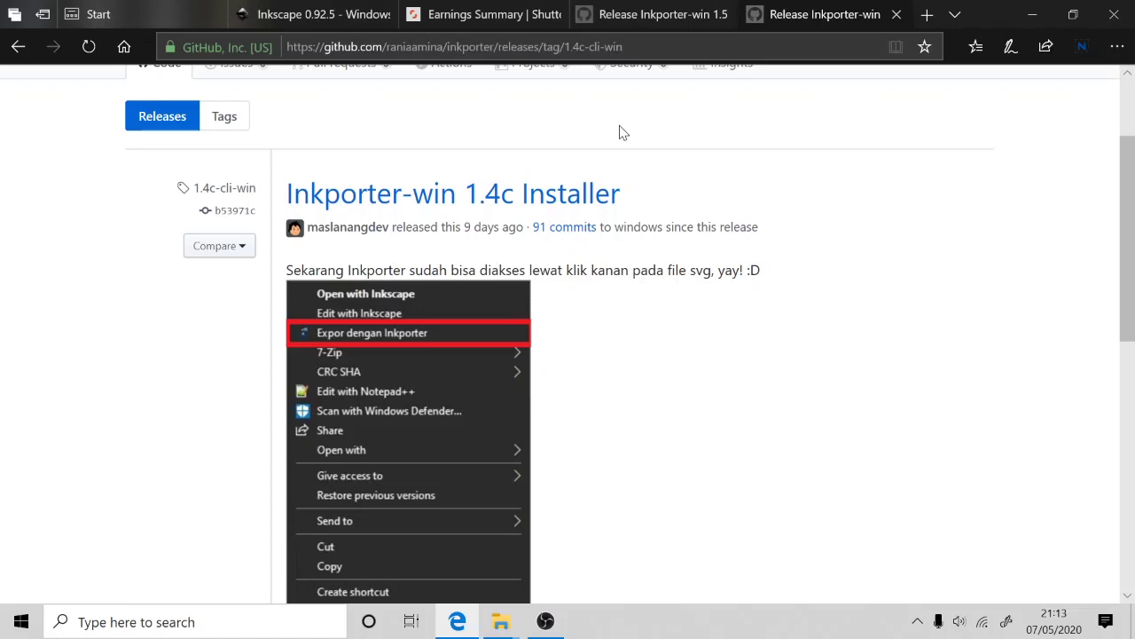
scroll(616, 200, down, 3)
scroll(616, 199, up, 3)
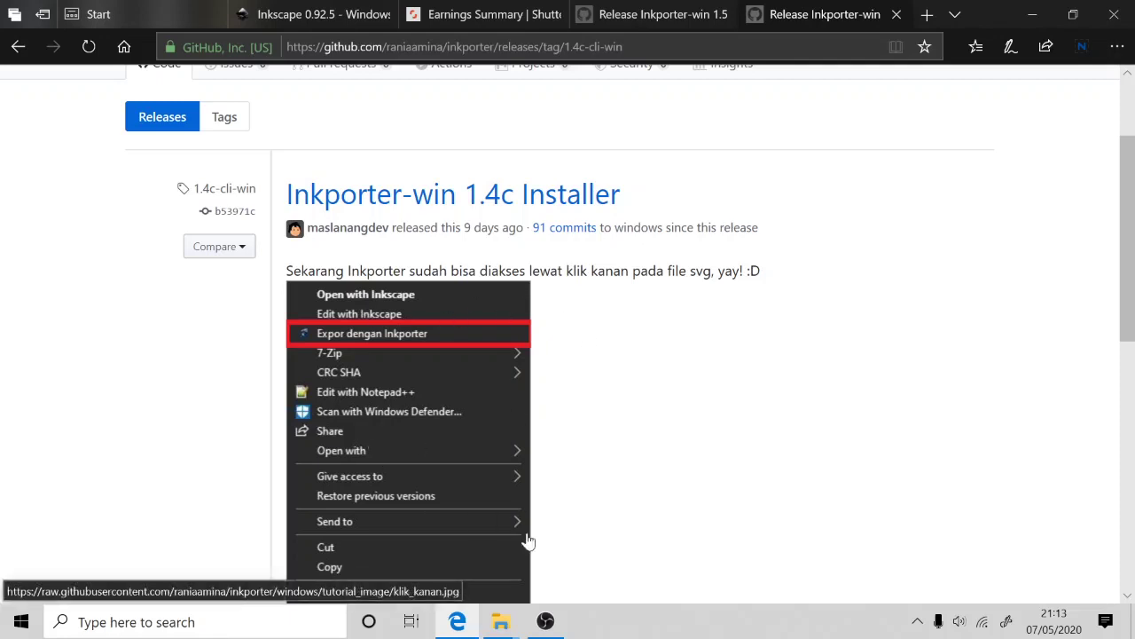
Bring the share folder window forward in File Explorer and select Contoh.svg.
click(497, 622)
click(423, 547)
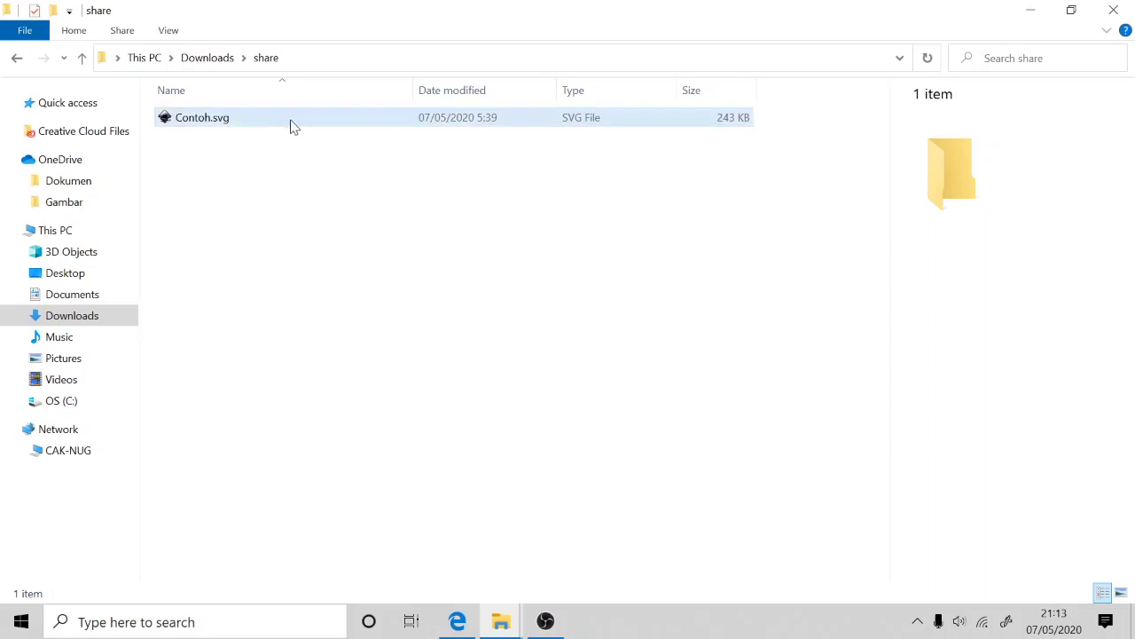
right_click(225, 120)
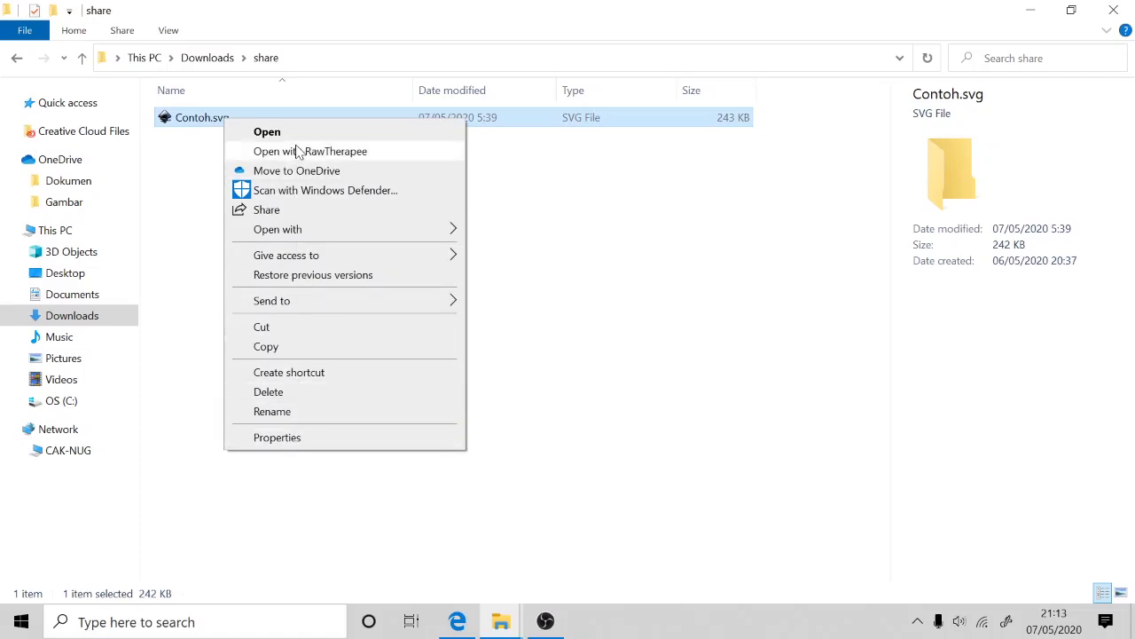
click(186, 162)
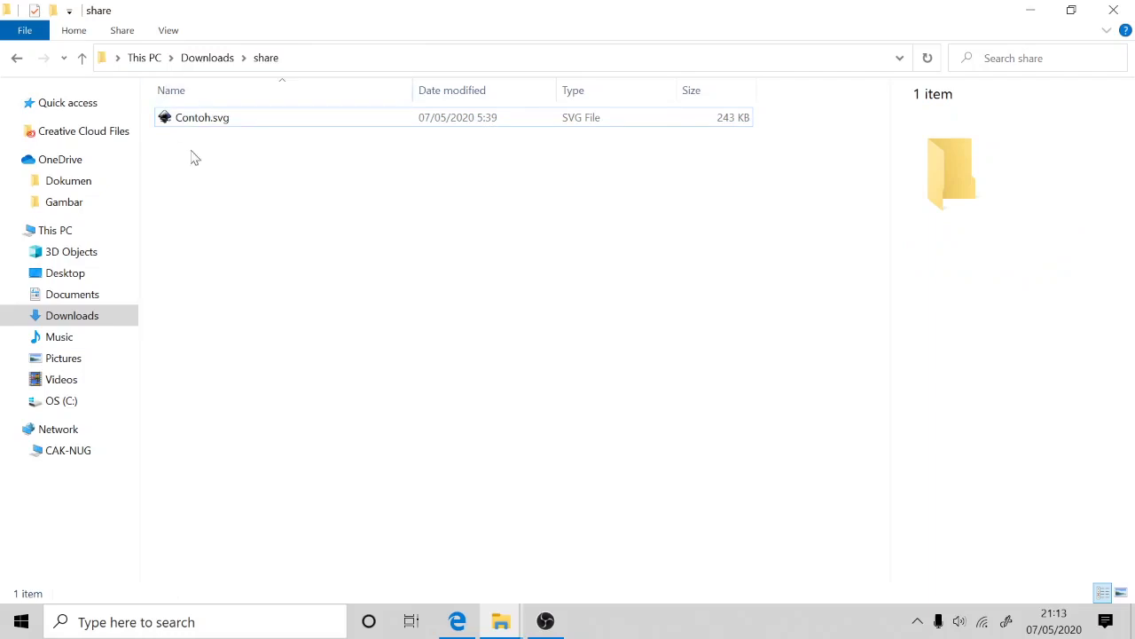
right_click(218, 187)
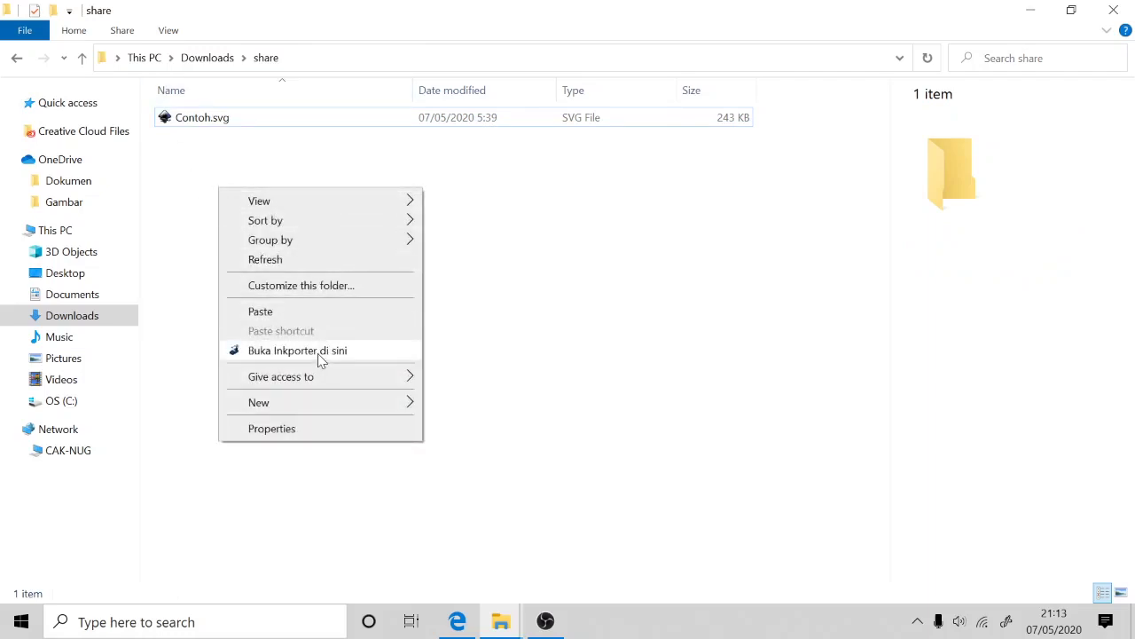
click(200, 230)
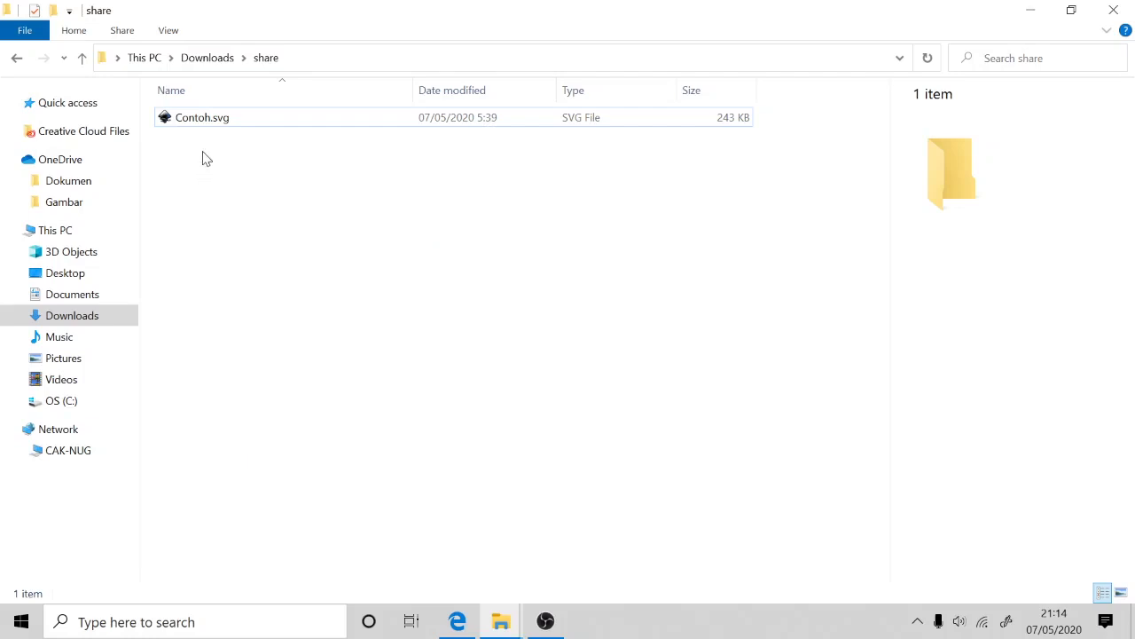
click(202, 125)
Open Contoh.svg in Inkscape and enlarge the Objects list to show Maskot 1 through Maskot 7.
double_click(202, 125)
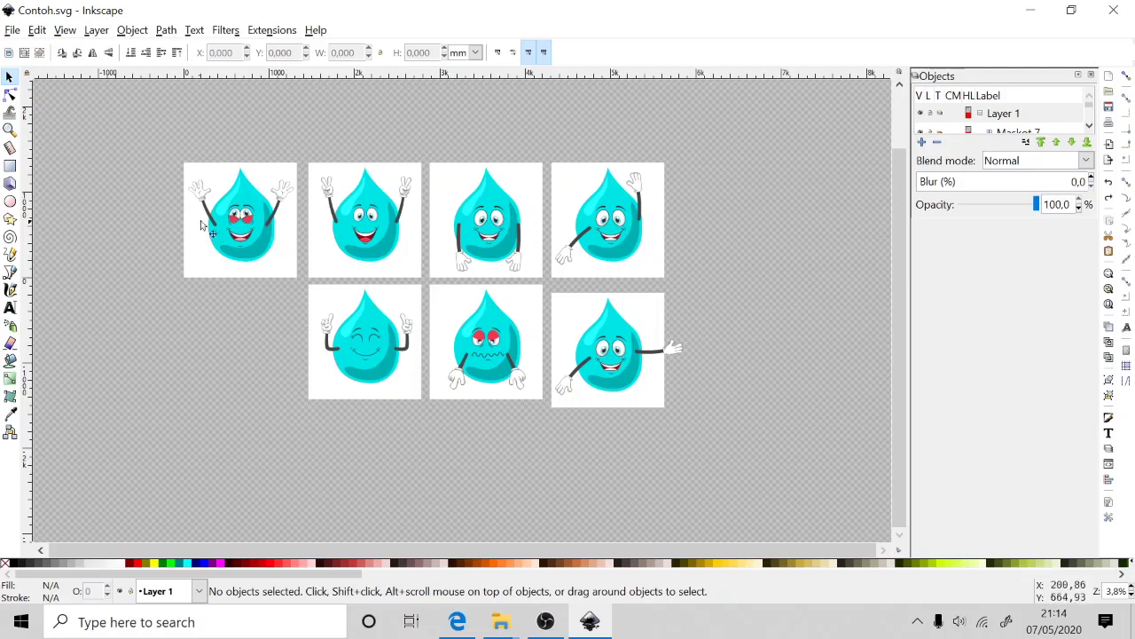
drag(976, 218, 984, 541)
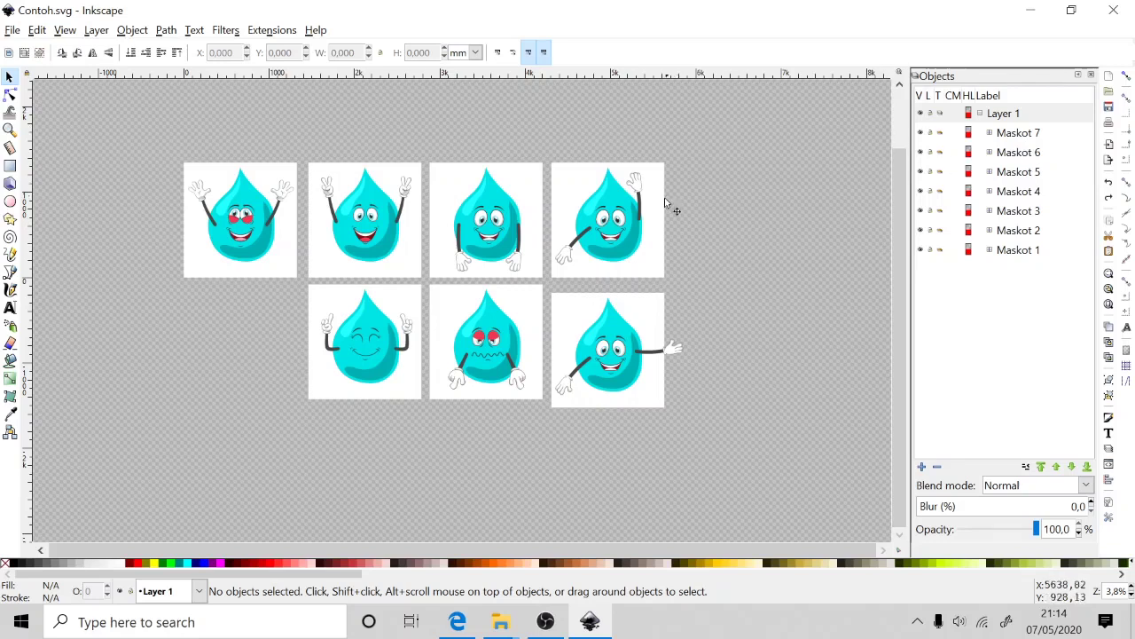
In Object Properties, replace the bottom-right Maskot 7 group's ID Api_1 with Air_7.
right_click(609, 211)
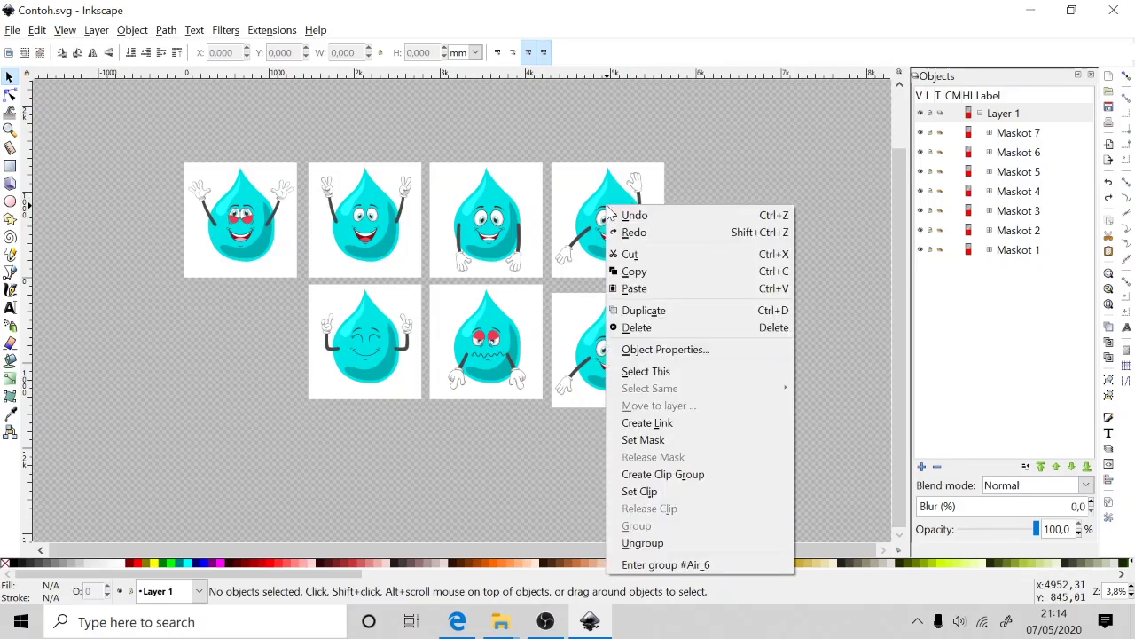
click(683, 348)
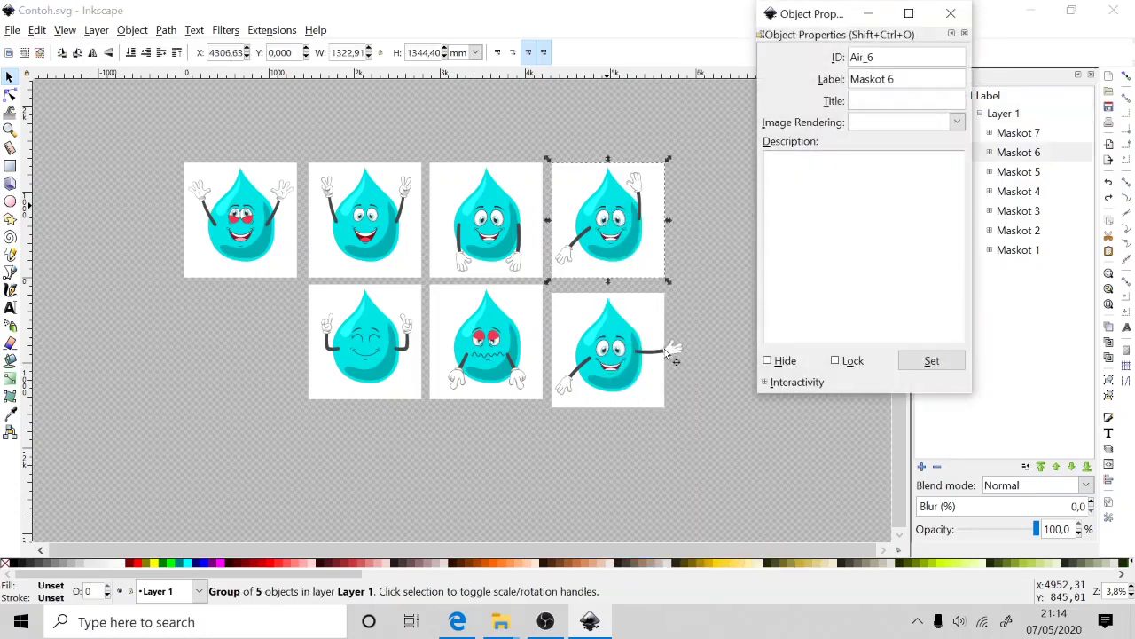
mouse_move(821, 16)
mouse_down()
mouse_move(735, 56)
mouse_move(741, 69)
mouse_up()
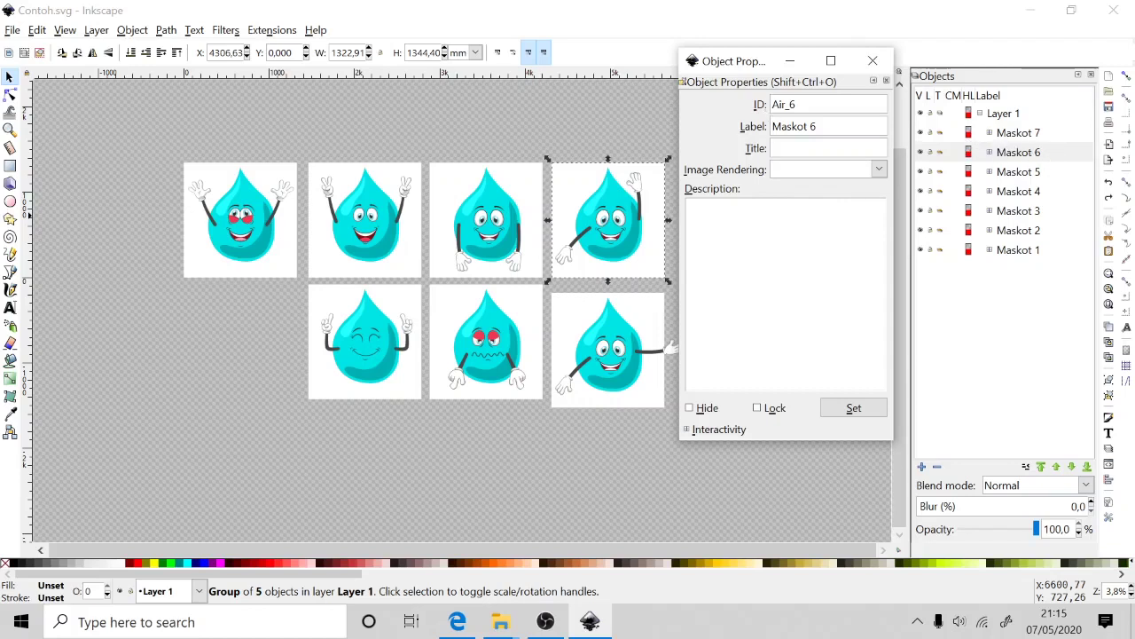
click(636, 337)
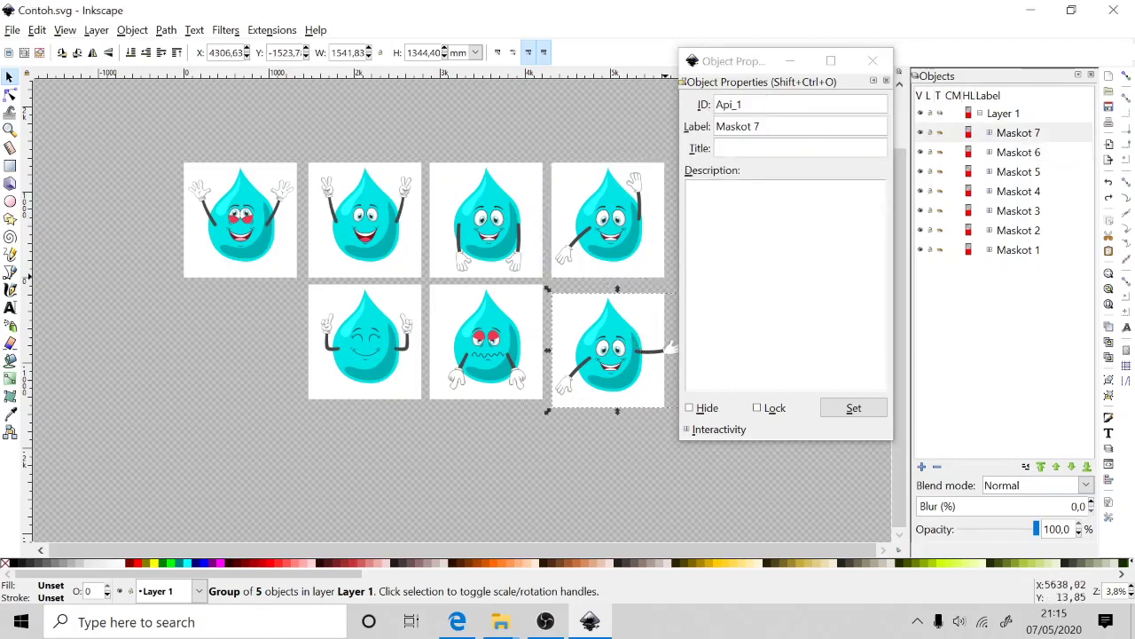
double_click(736, 105)
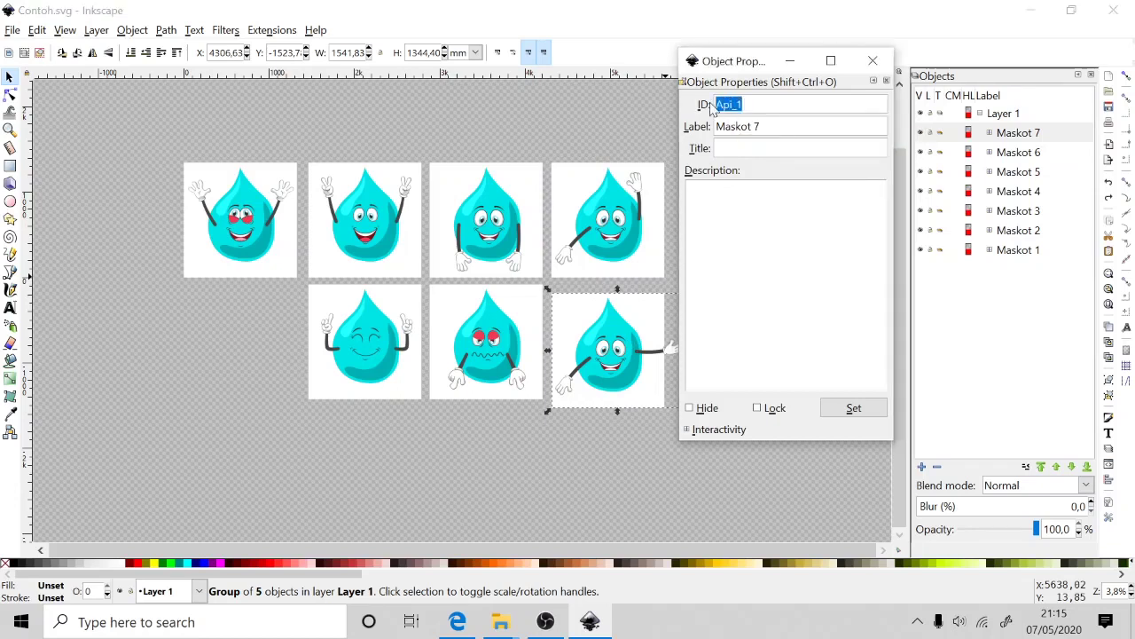
text(Air)
key(Return)
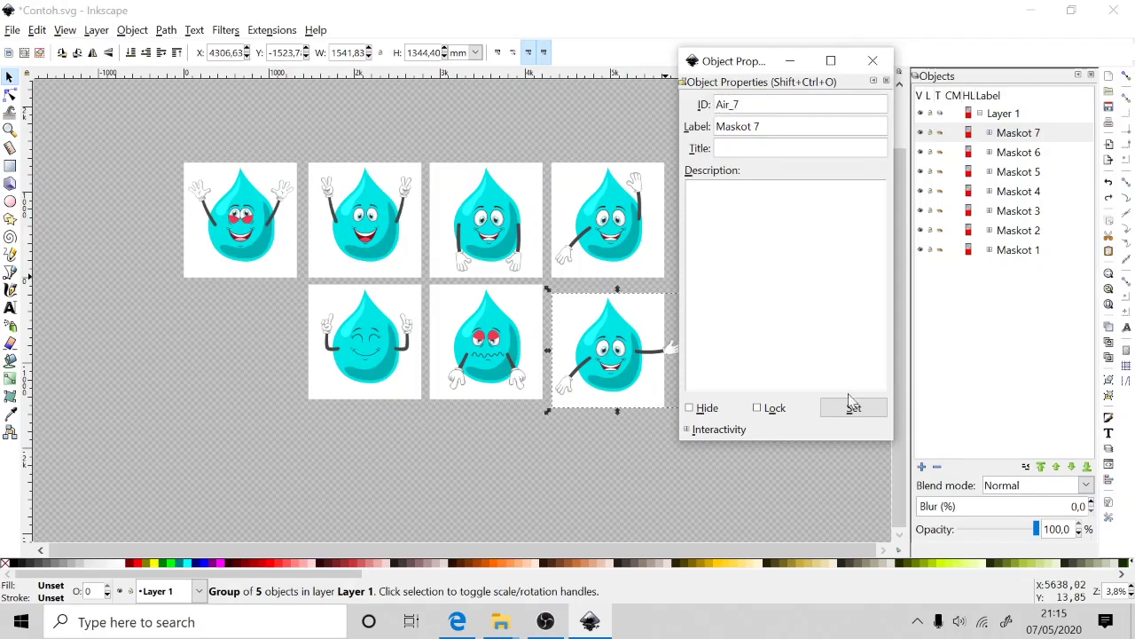
Apply the Air_7 ID and check the IDs of each of the other six mascots.
click(851, 410)
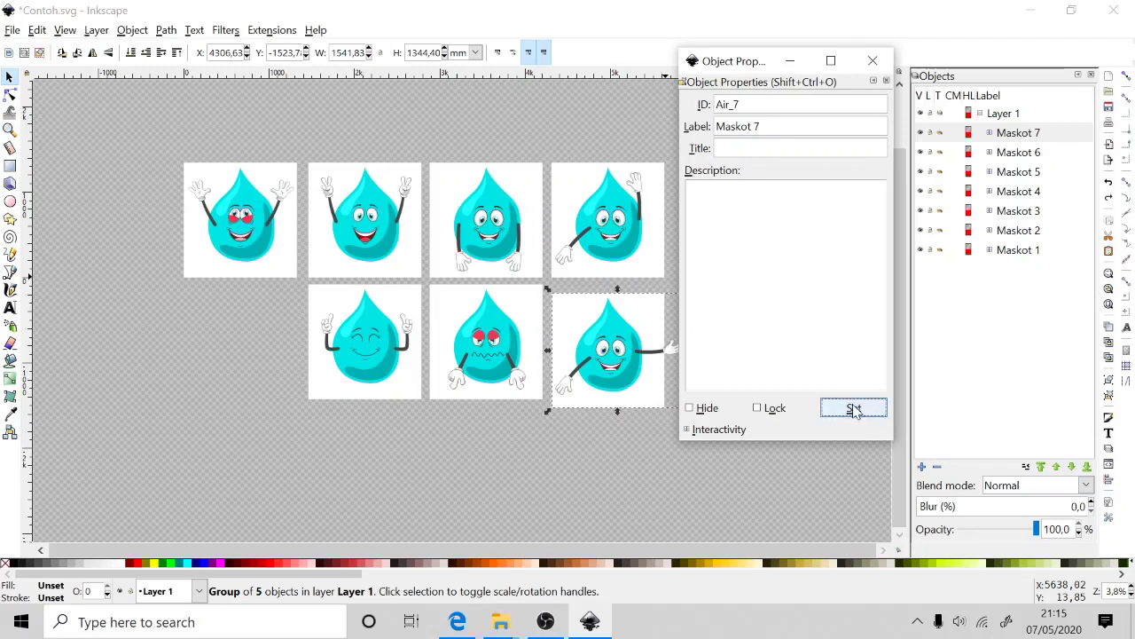
click(495, 306)
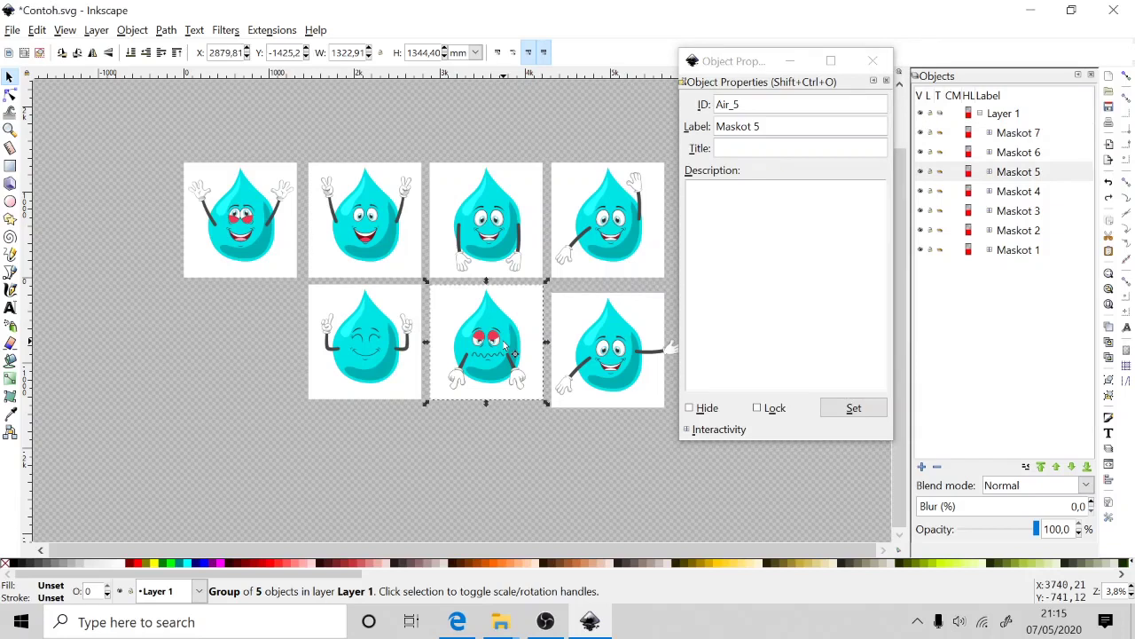
click(483, 232)
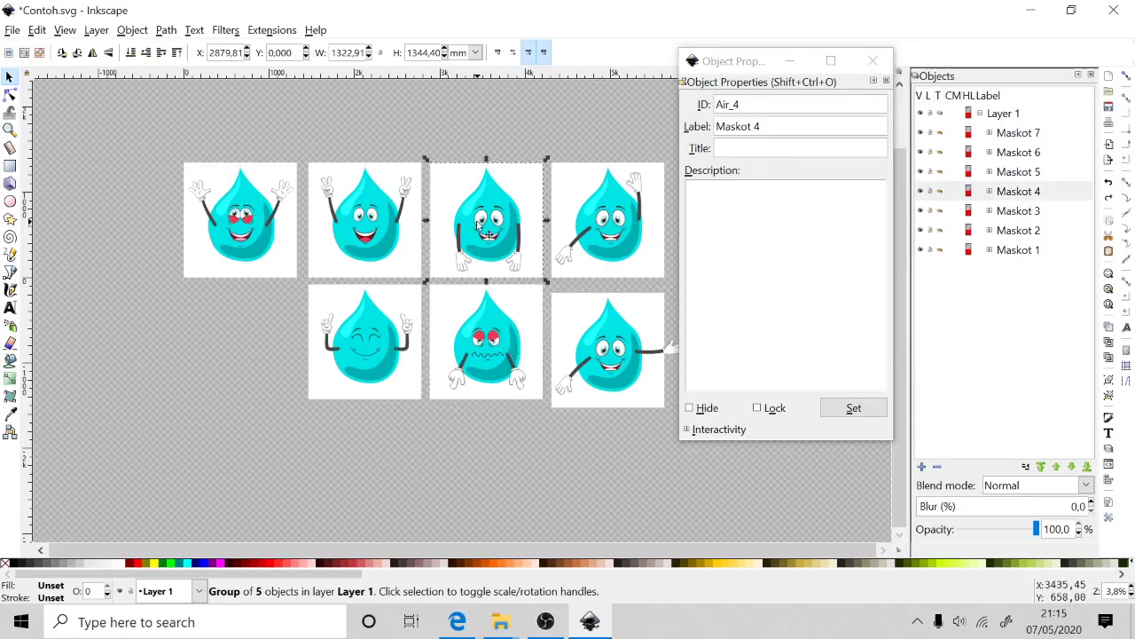
click(380, 253)
click(380, 350)
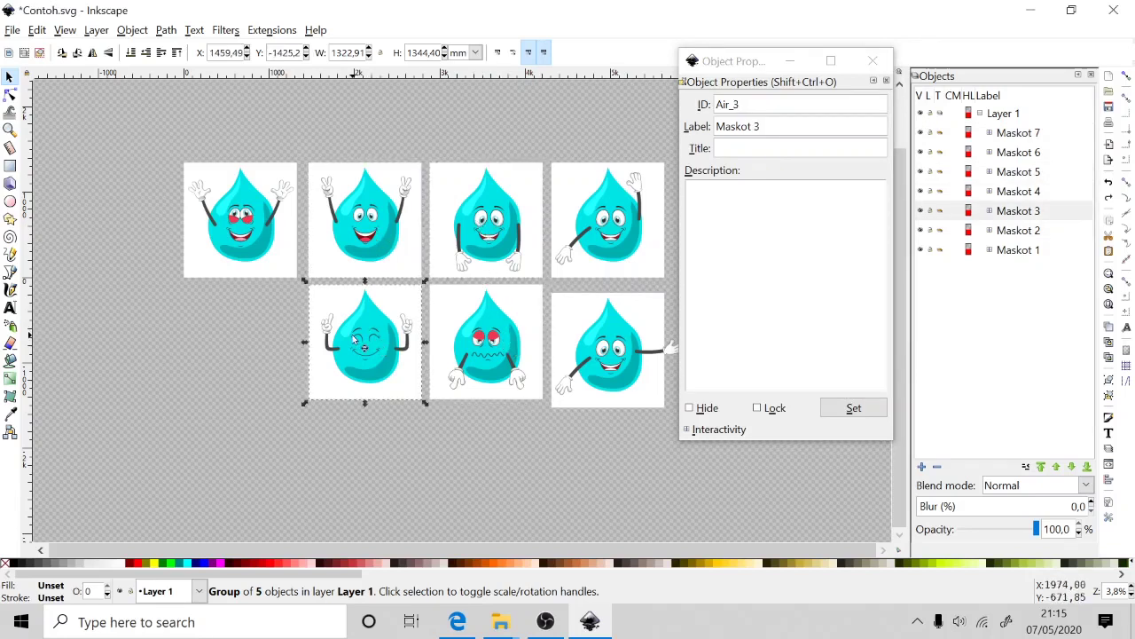
click(275, 243)
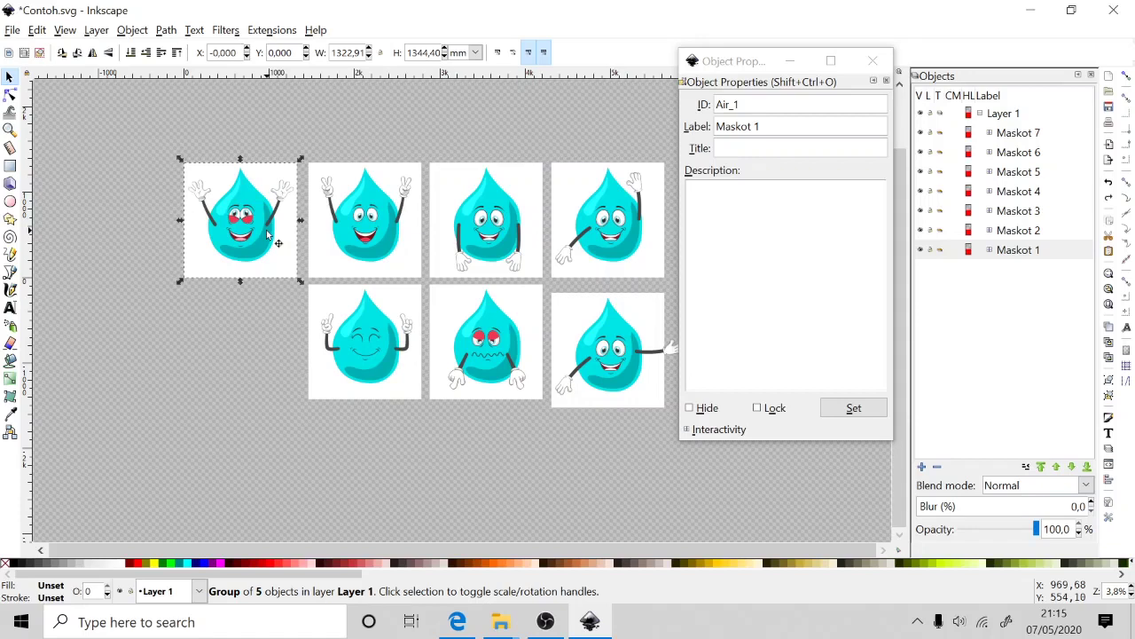
click(356, 213)
click(463, 222)
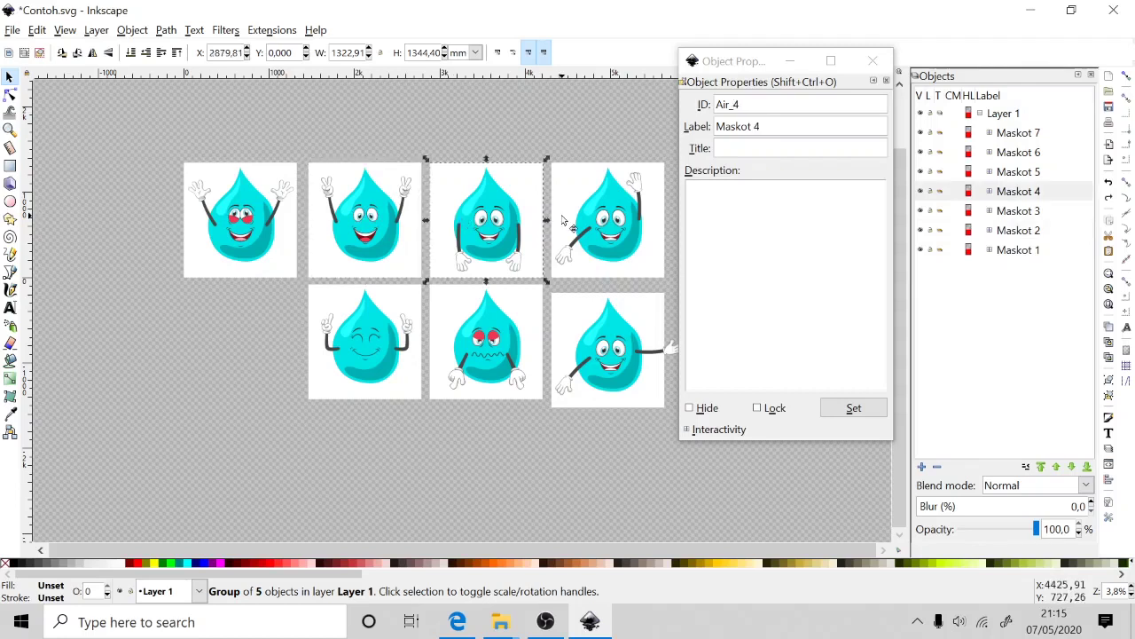
click(562, 220)
click(390, 328)
click(497, 354)
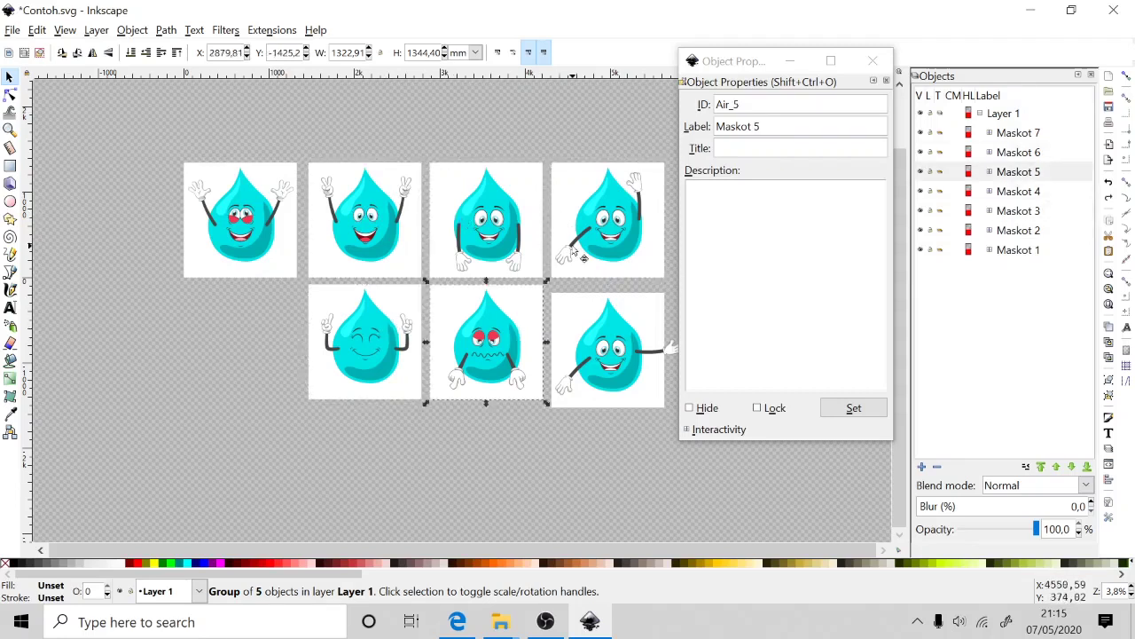
click(579, 255)
Change Maskot 7's ID to Batu_7 and confirm the others still read Air_1–Air_6.
click(597, 364)
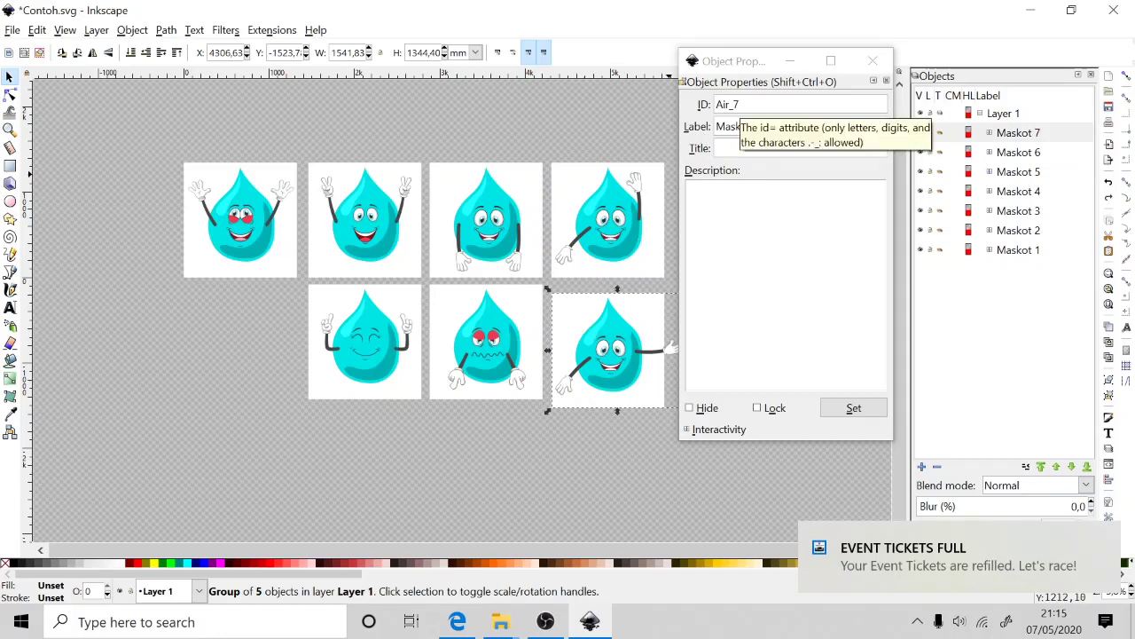
double_click(724, 105)
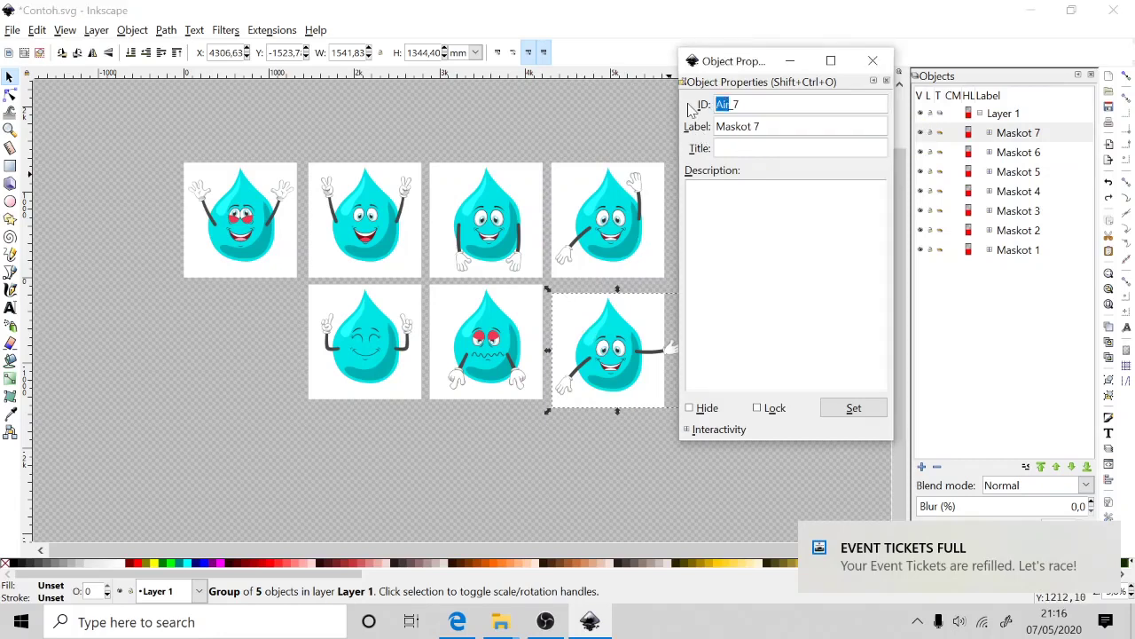
text(Batu)
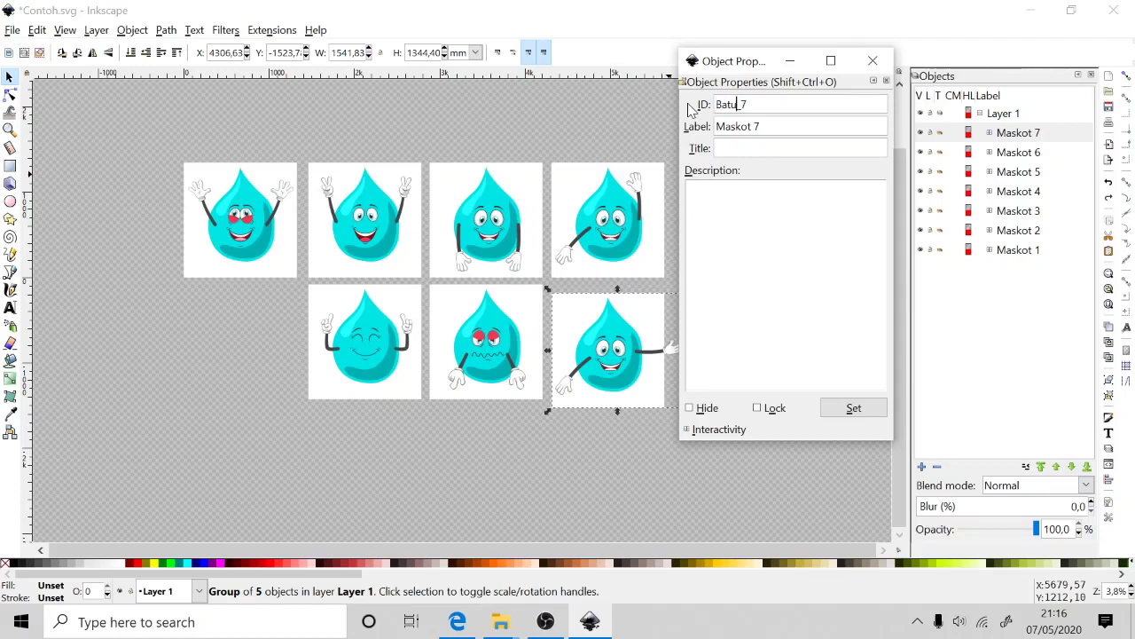
click(851, 411)
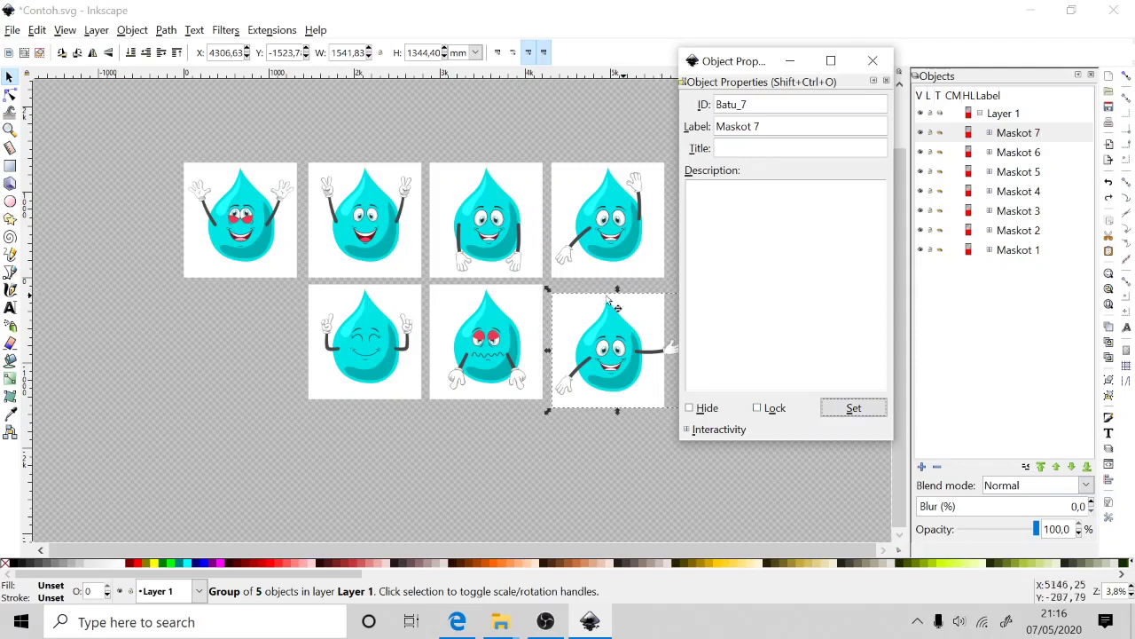
click(606, 251)
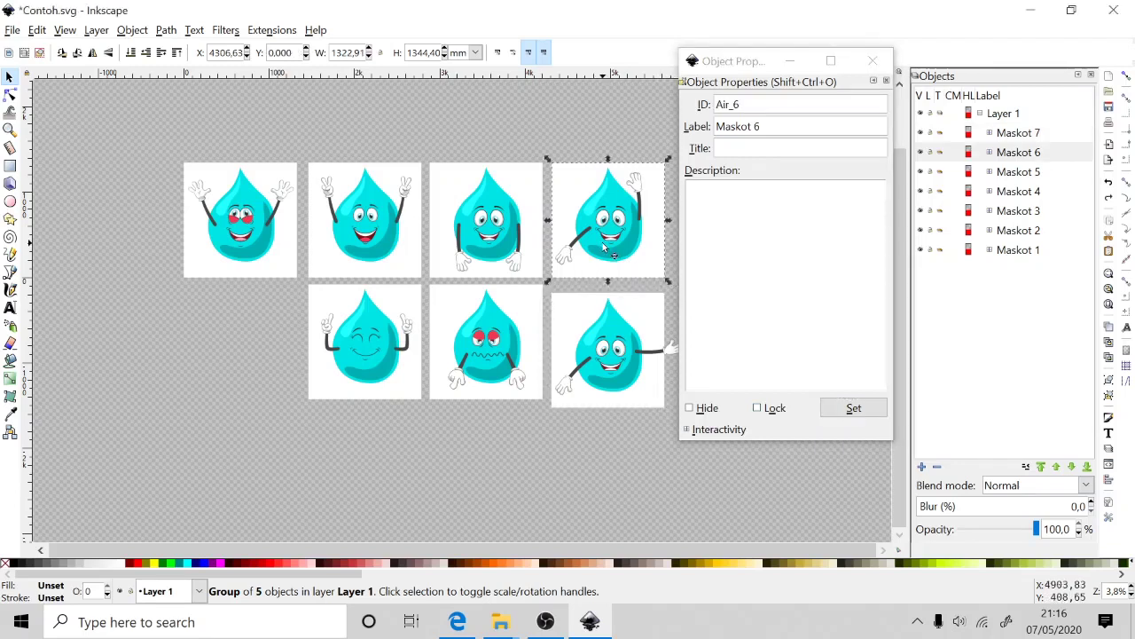
click(452, 232)
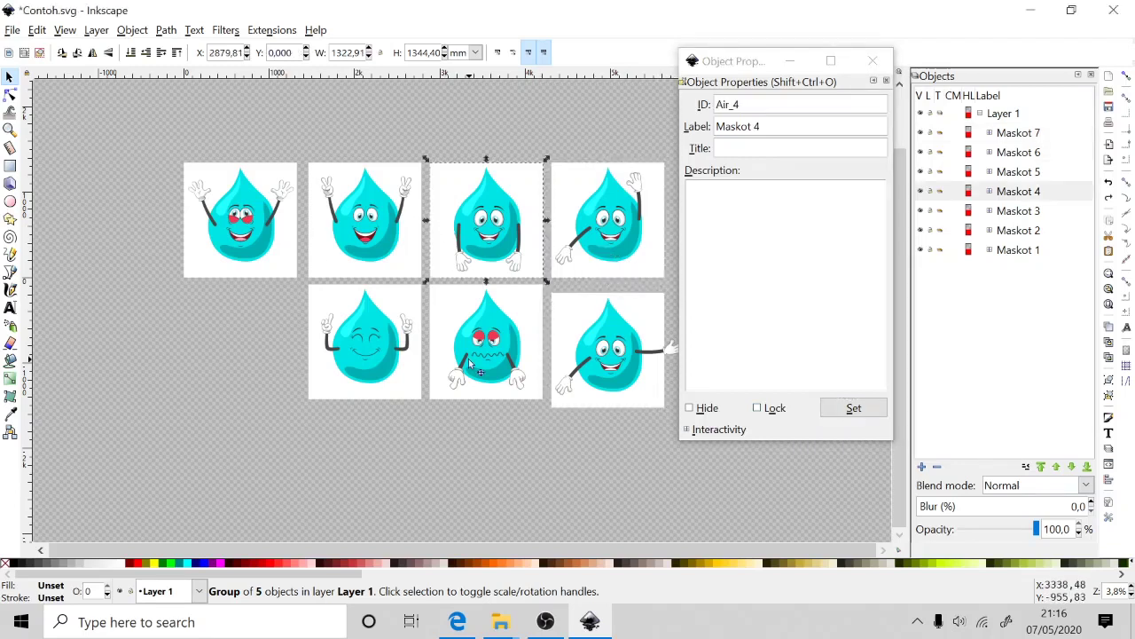
click(466, 357)
click(367, 353)
click(368, 257)
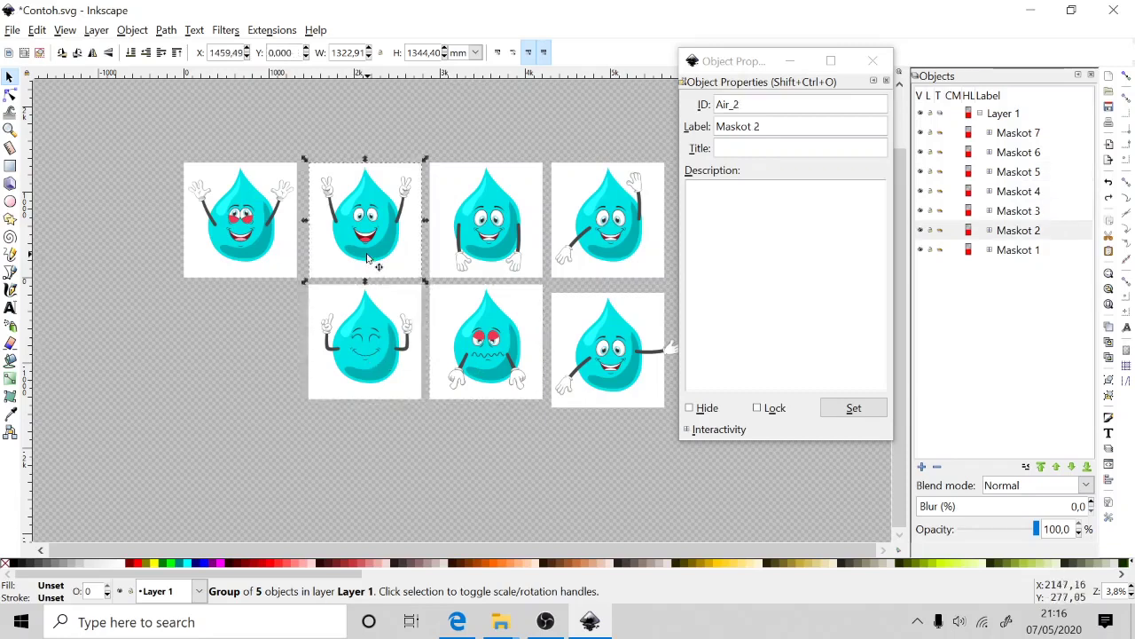
click(235, 248)
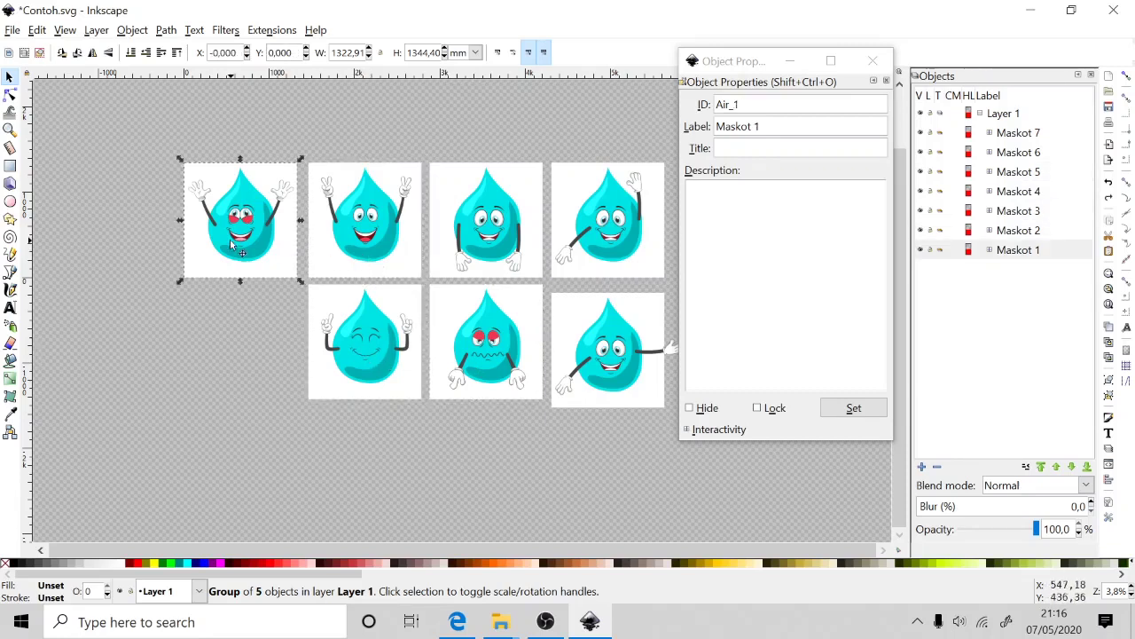
Save Contoh.svg, close Object Properties and exit Inkscape.
key(ctrl)
key(ctrl+s)
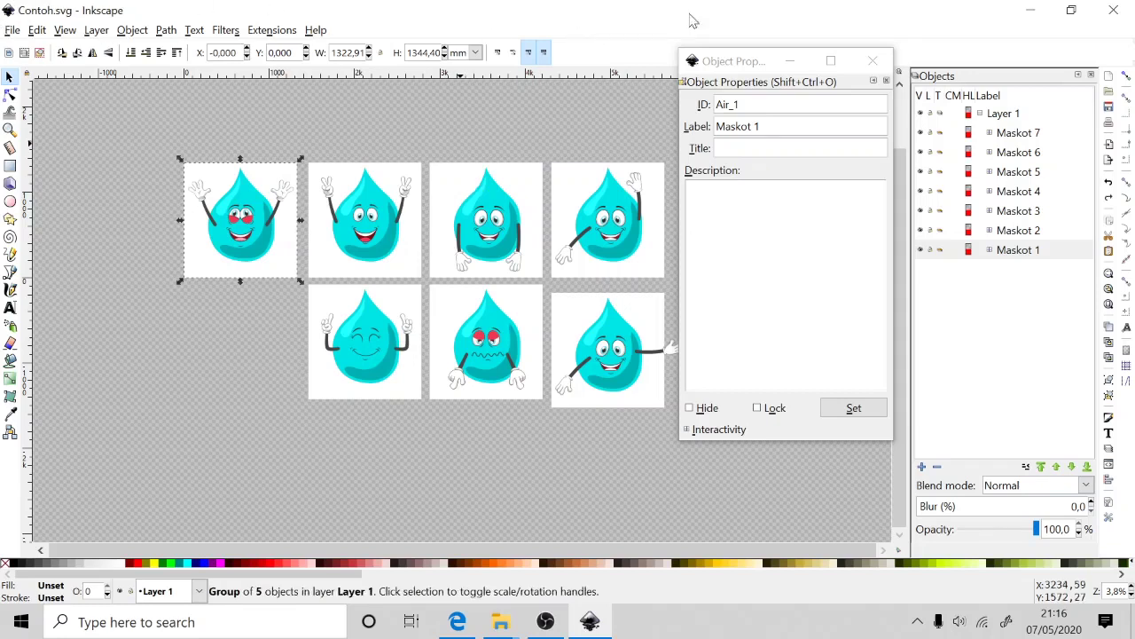
click(872, 62)
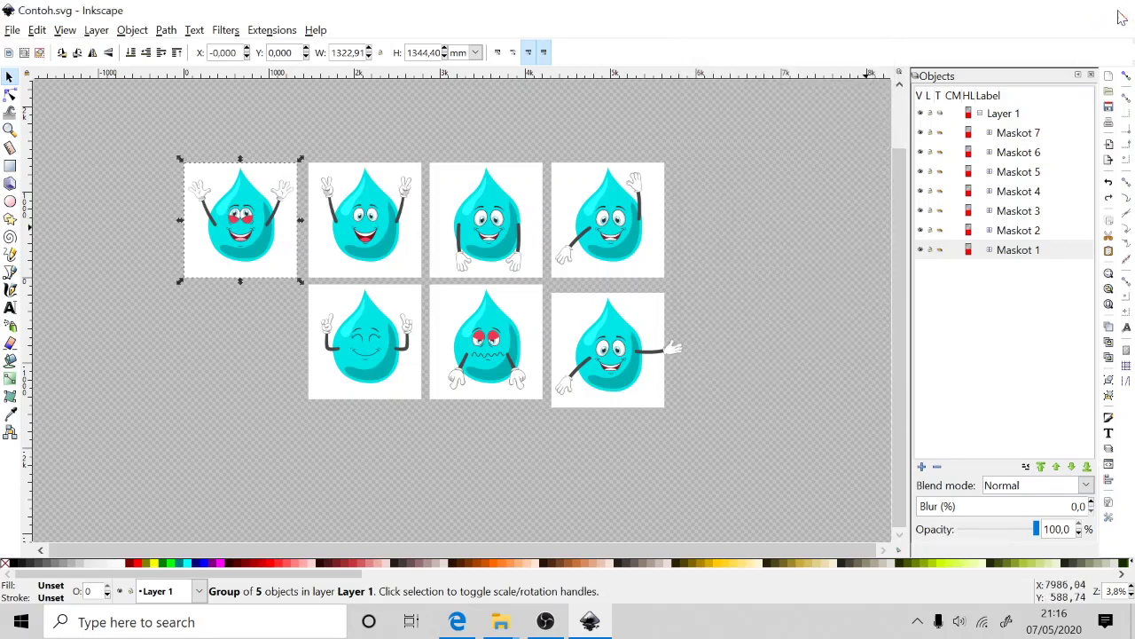
click(1122, 18)
Launch Inkporter from the share folder's context menu and enter Contoh.svg as the file to process.
right_click(246, 216)
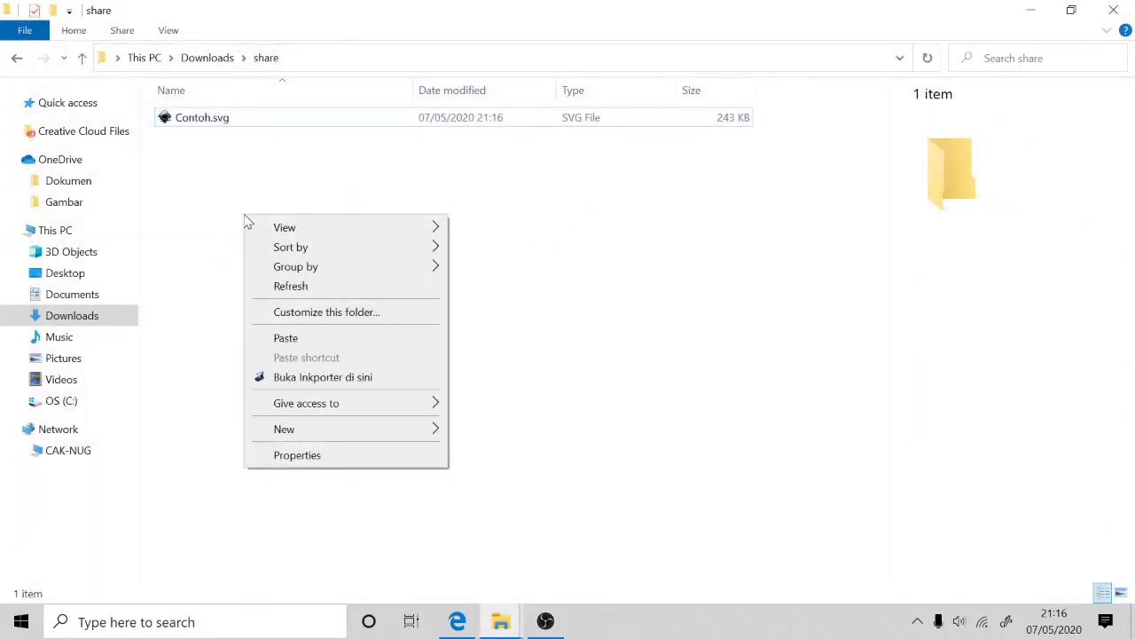
click(285, 380)
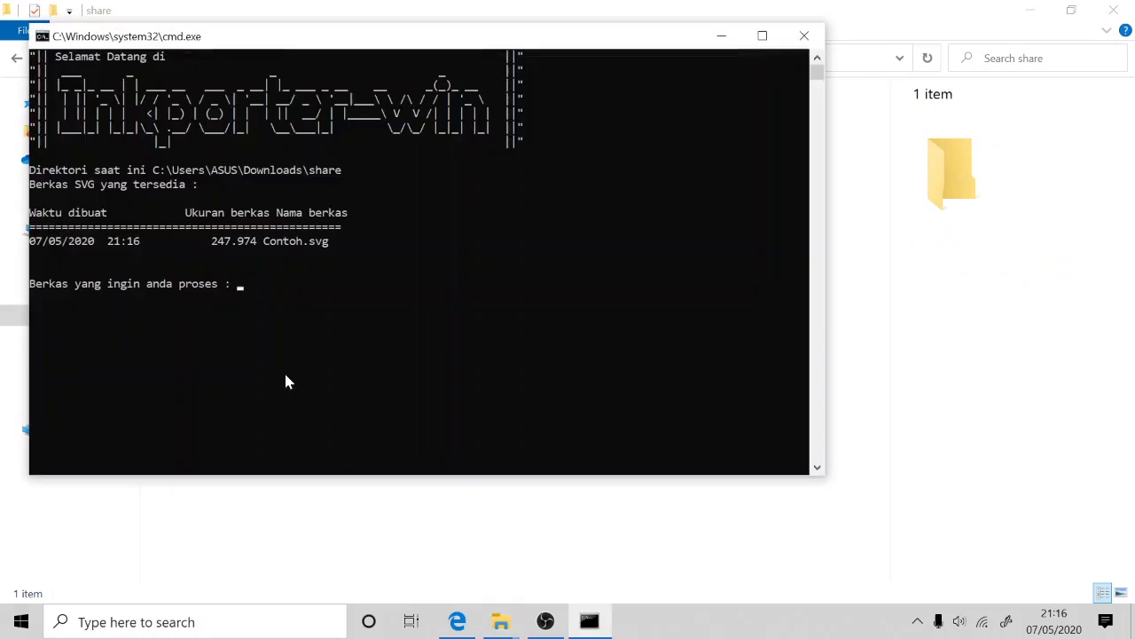
drag(311, 39, 551, 95)
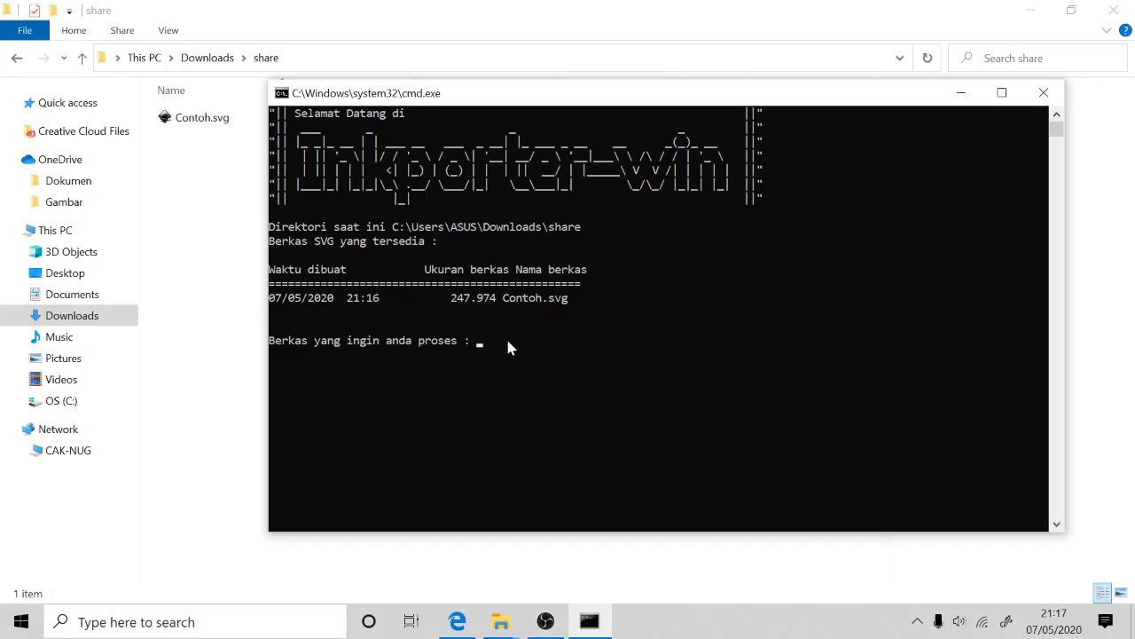
text(Contoh.svg)
key(Return)
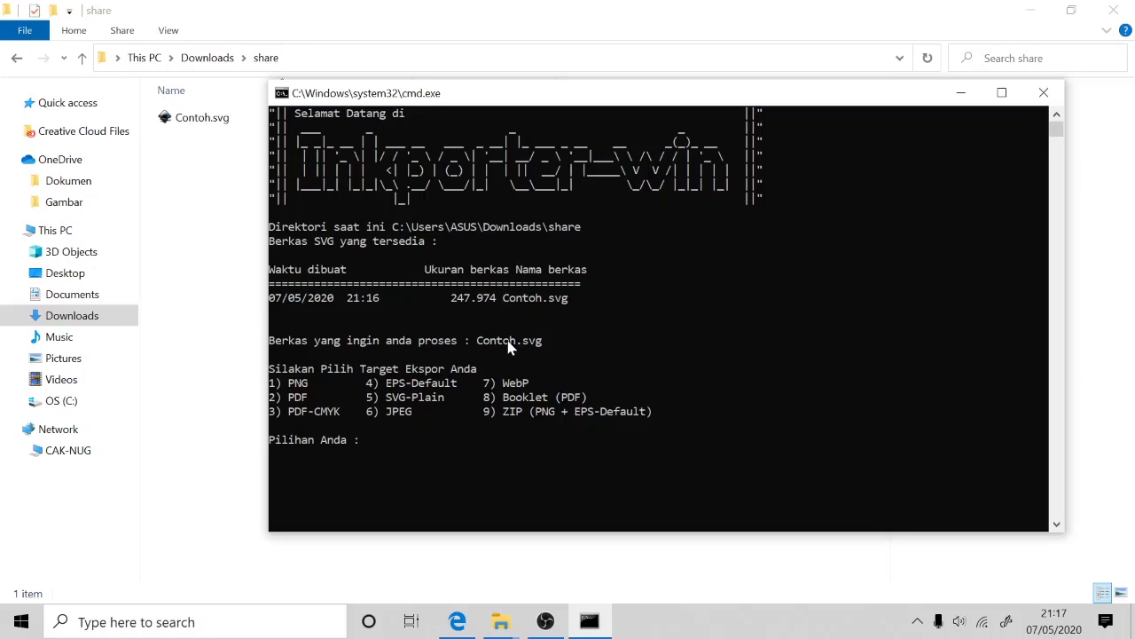
Answer Inkporter's prompts: format 1 (PNG), ID pattern Air, 150 DPI, output folder Air.
text(1)
key(Return)
text(Air)
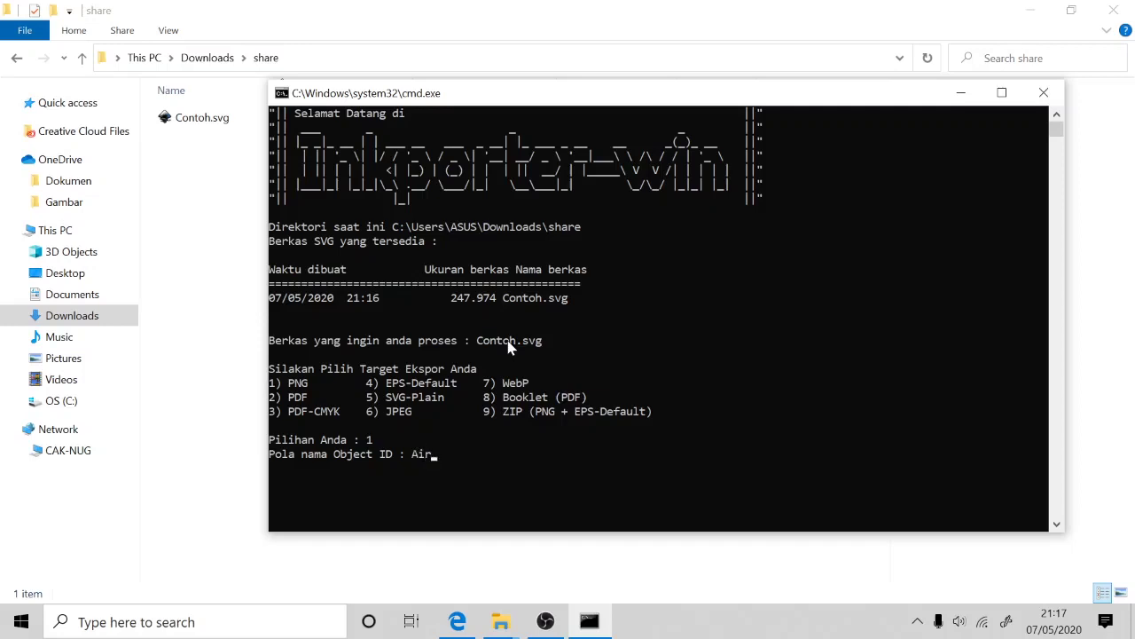
key(Return)
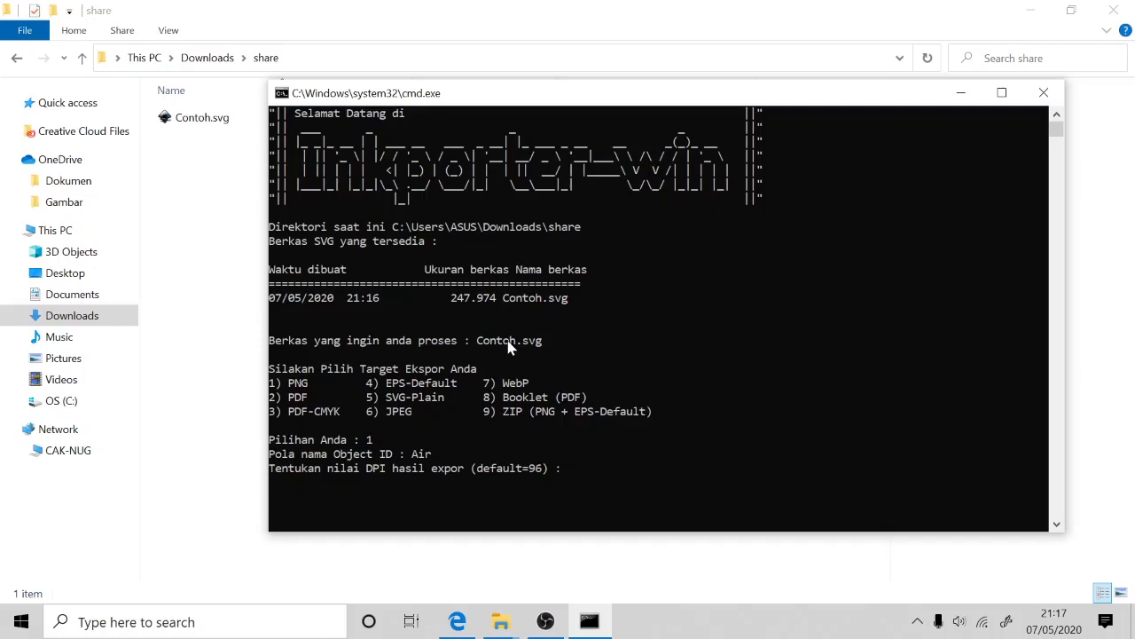
text(9)
key(BackSpace)
text(150)
key(Return)
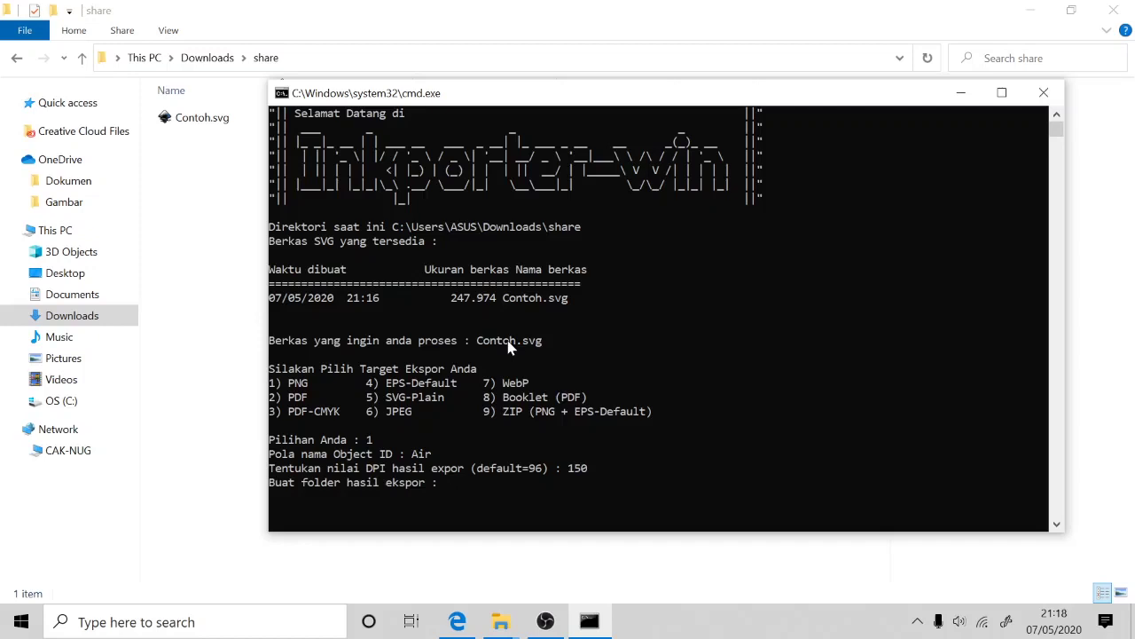
text(Air)
key(Return)
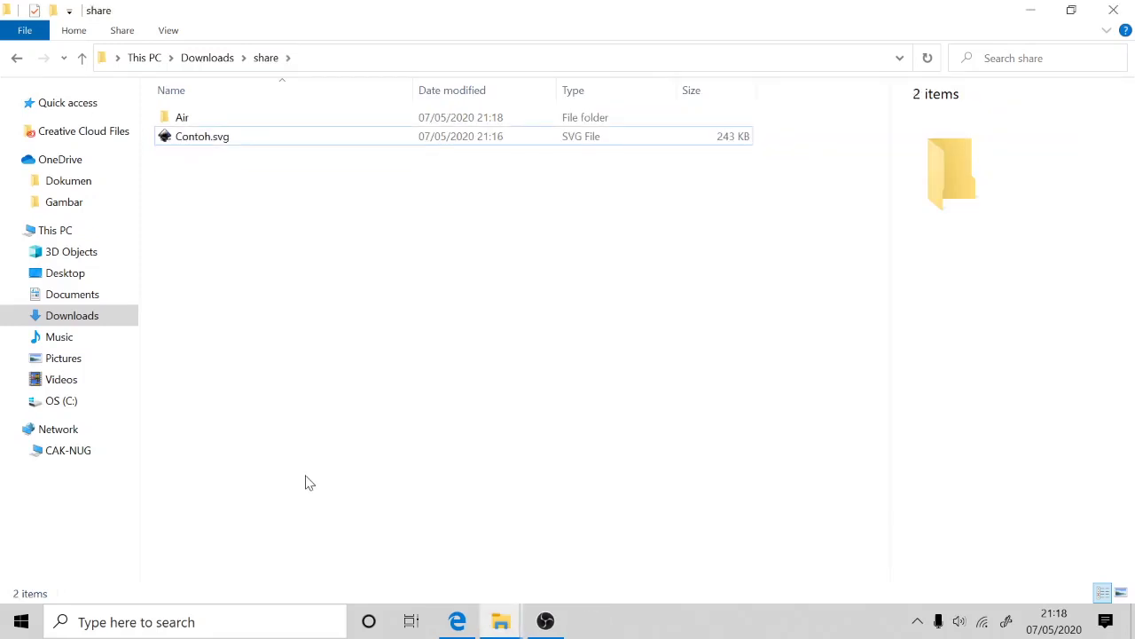
Open the Air folder and view Air_1.png in Photos.
click(183, 124)
double_click(184, 123)
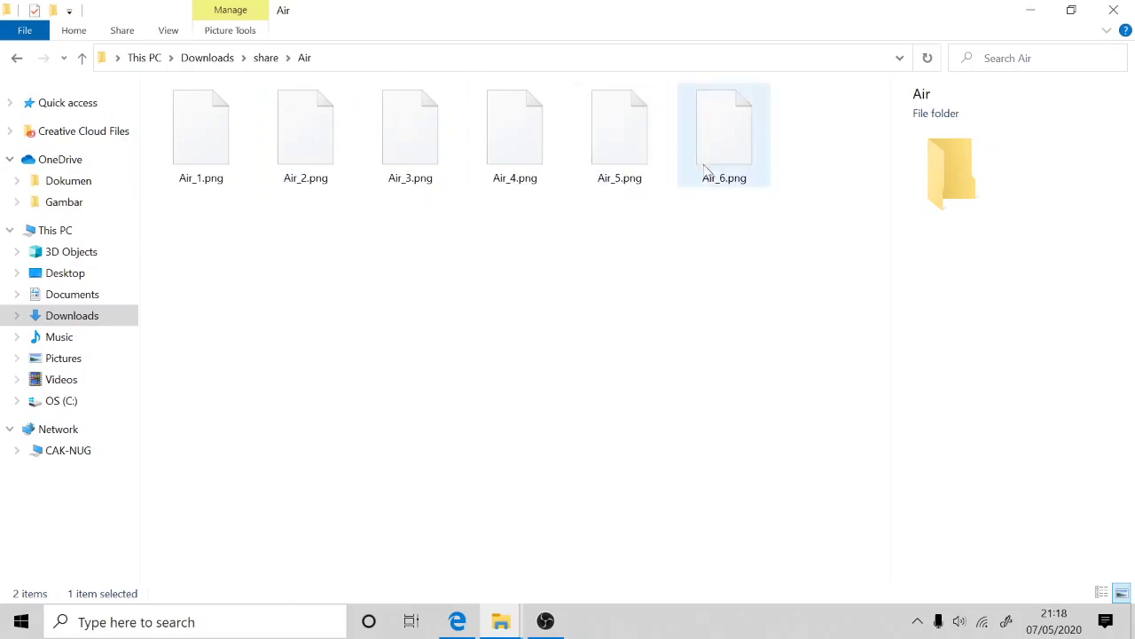
double_click(222, 140)
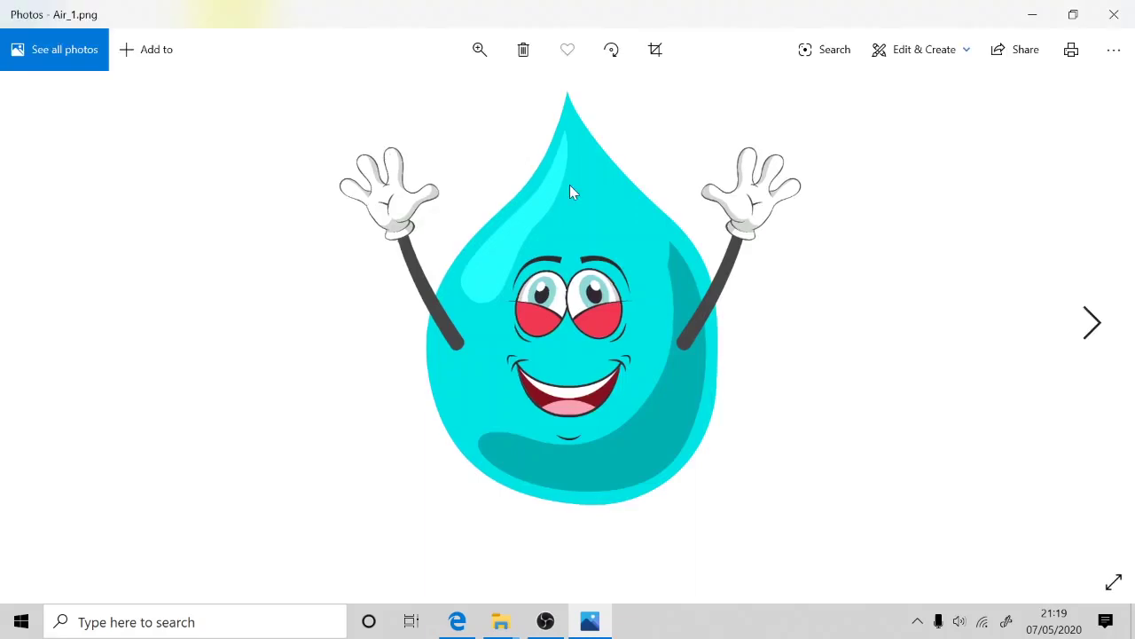
Browse through Air_2.png to Air_6.png in Photos, then close the viewer.
key(Right)
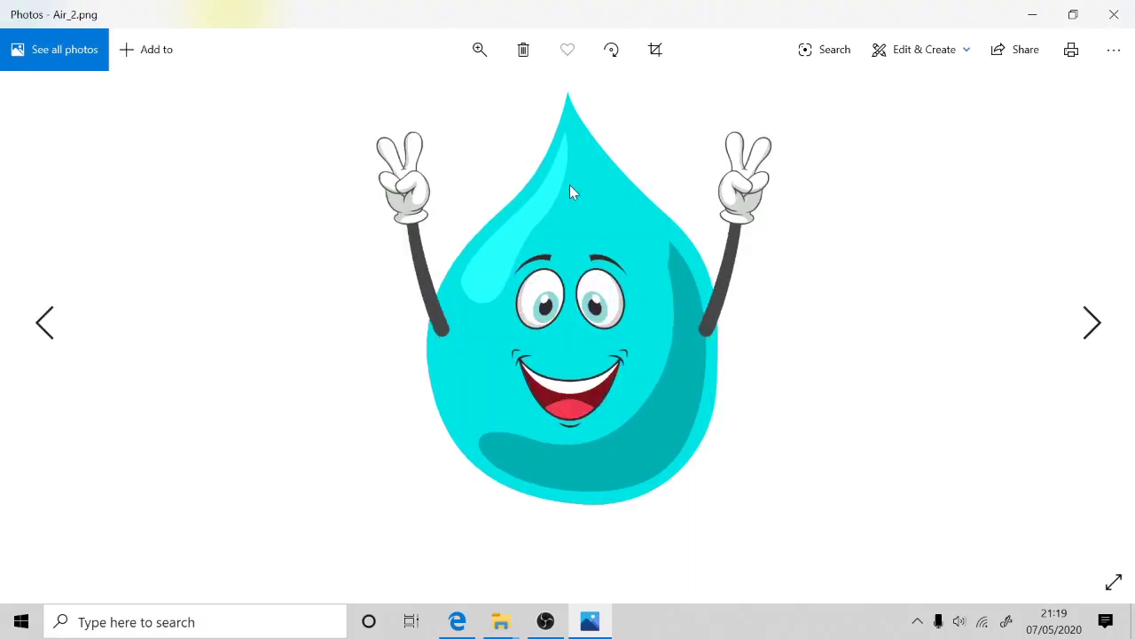
key(Right)
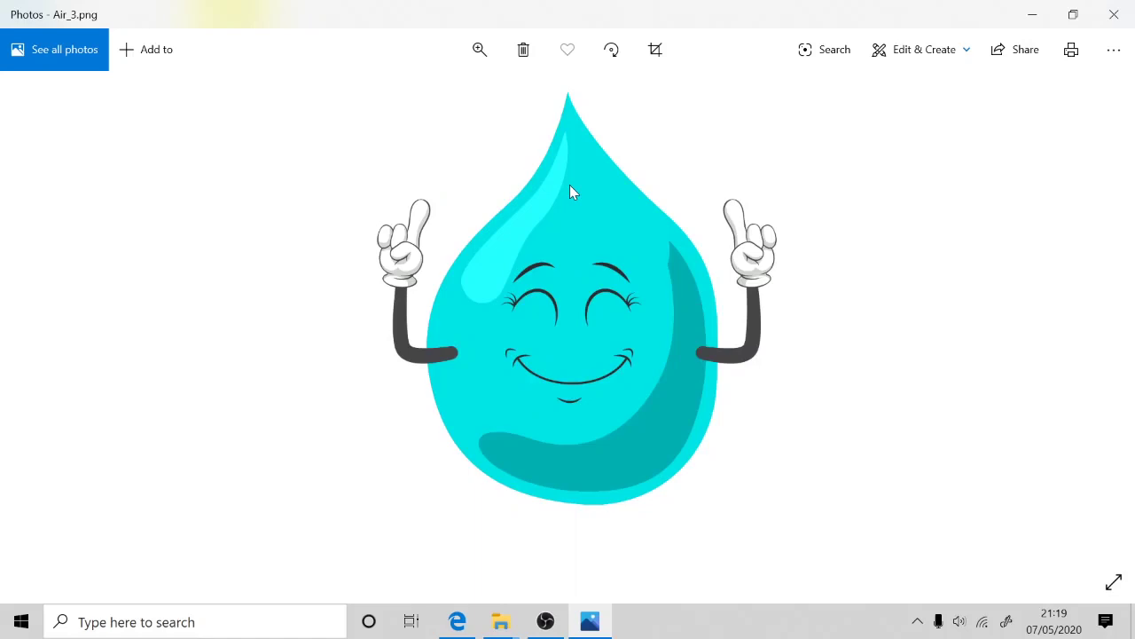
key(Right)
key(Right)
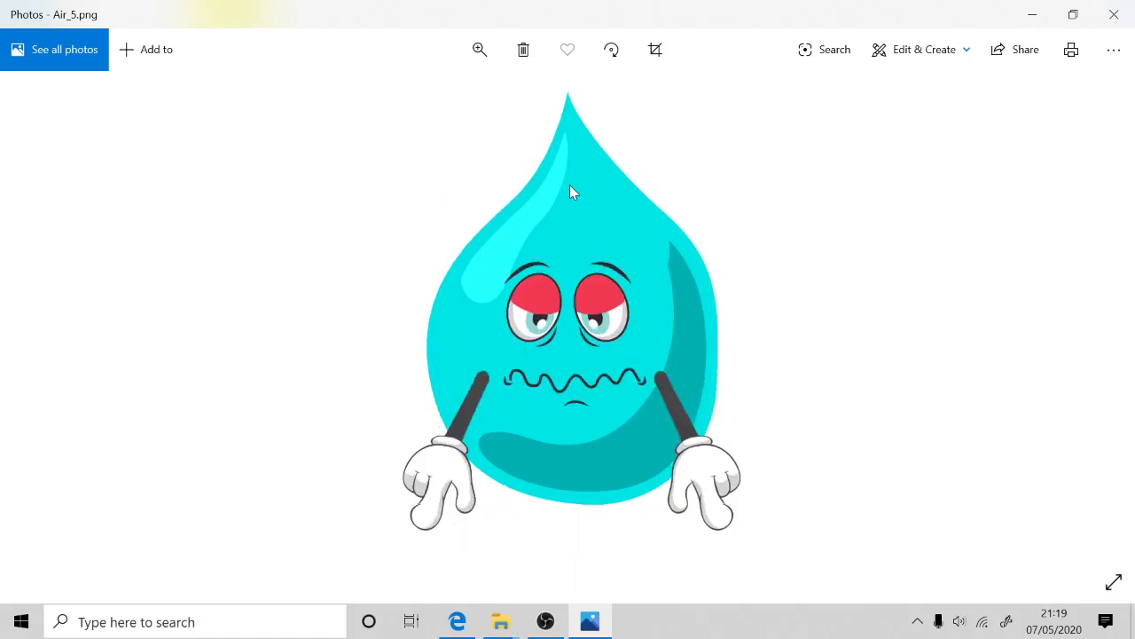
key(Right)
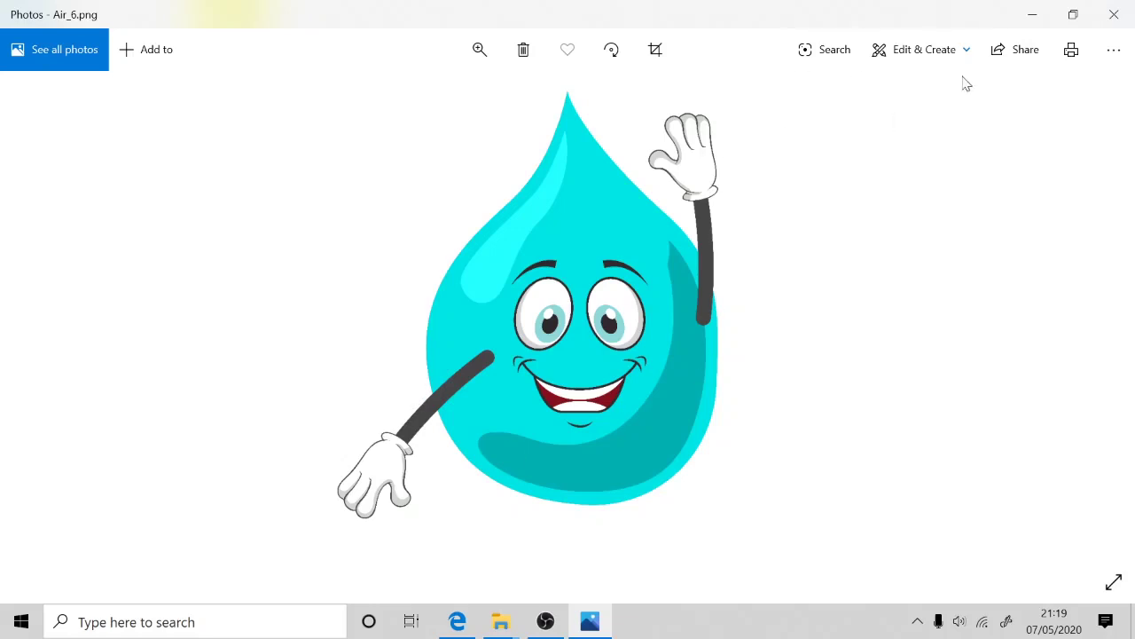
click(1110, 19)
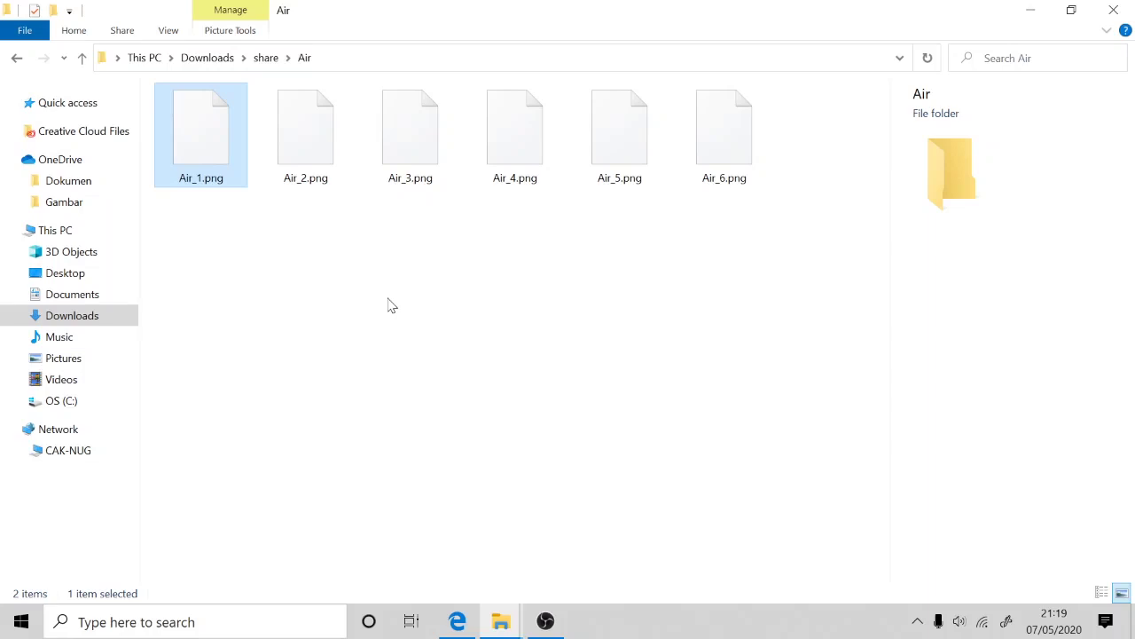
Go back up to share, launch Inkporter there and enter Contoh.svg as the file.
click(266, 58)
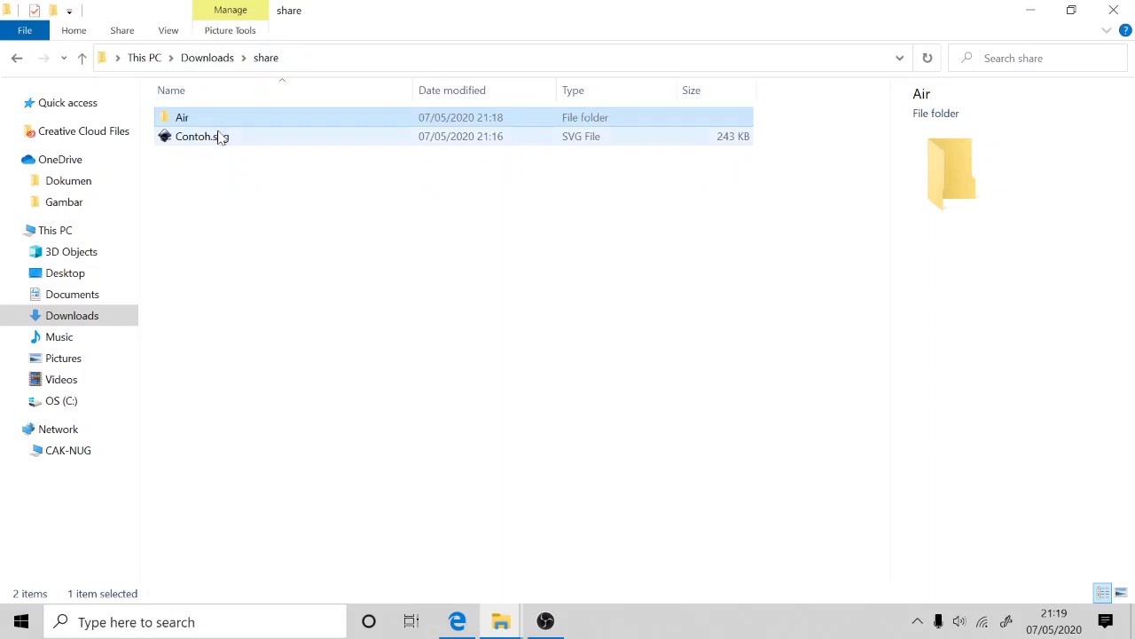
click(224, 186)
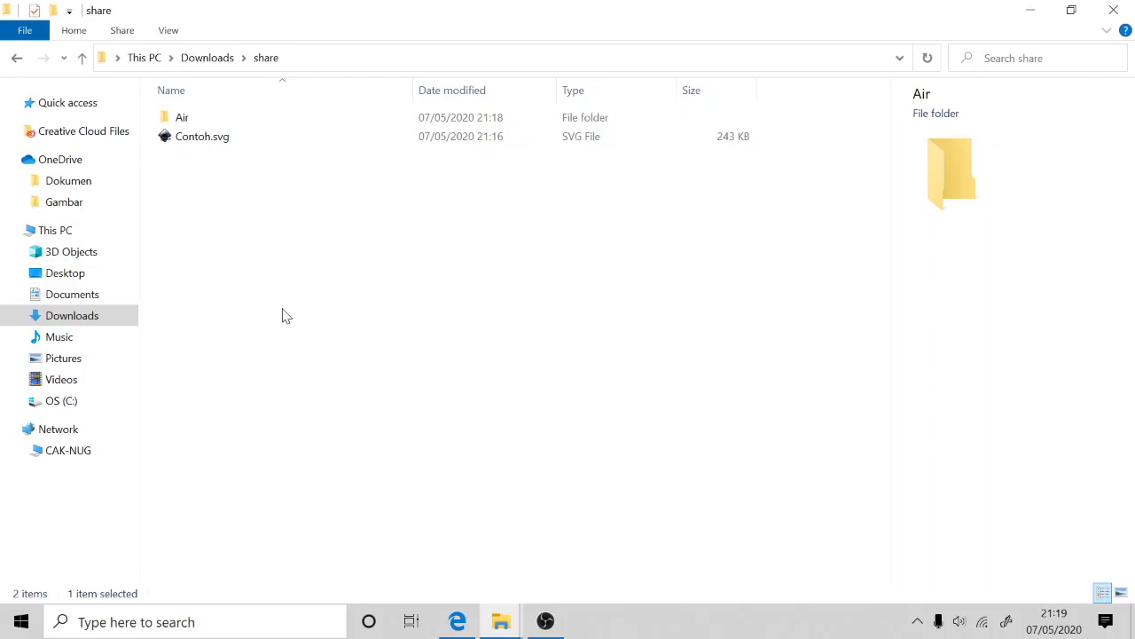
right_click(200, 178)
click(339, 340)
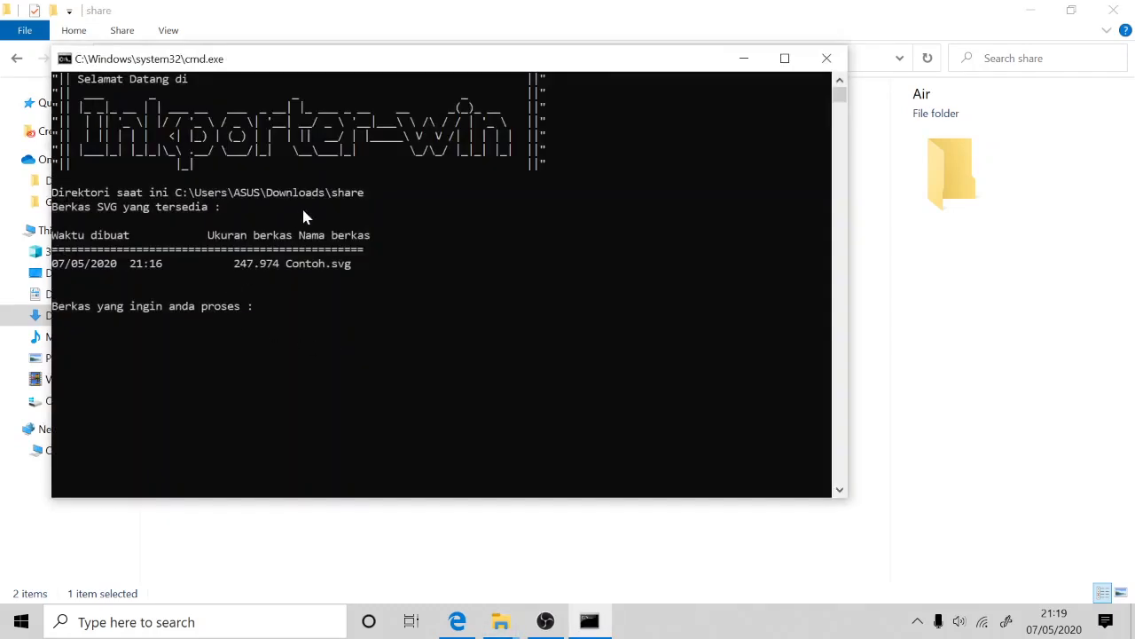
text(Contoh.svg)
key(Return)
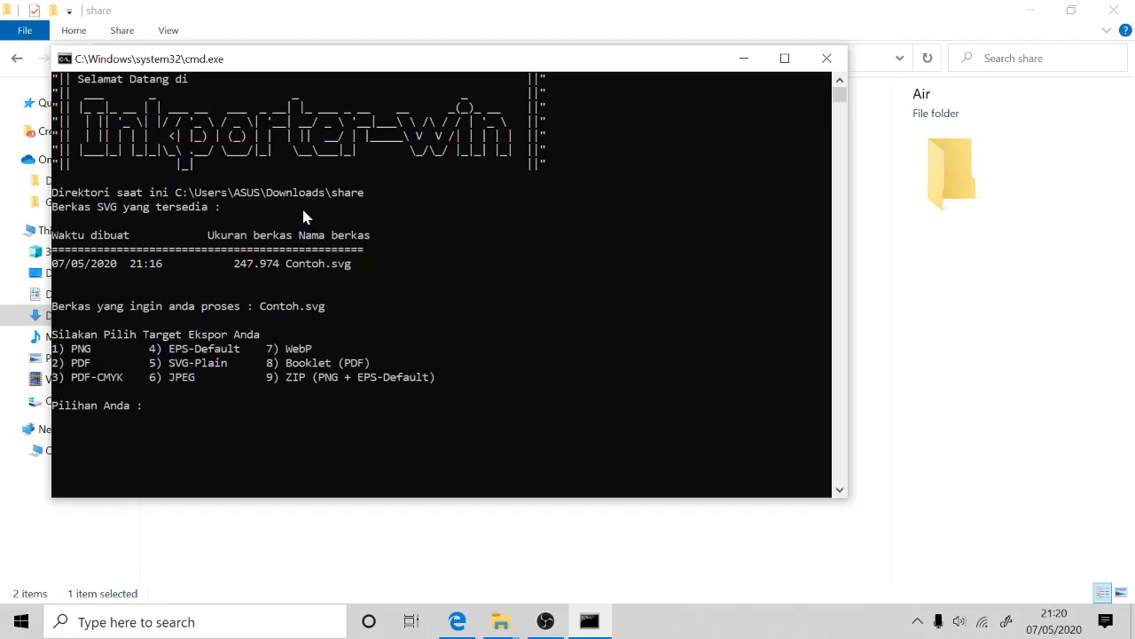
Choose option 4 (EPS-Default), ID pattern Air and output folder Air to start the export.
text(4)
key(Return)
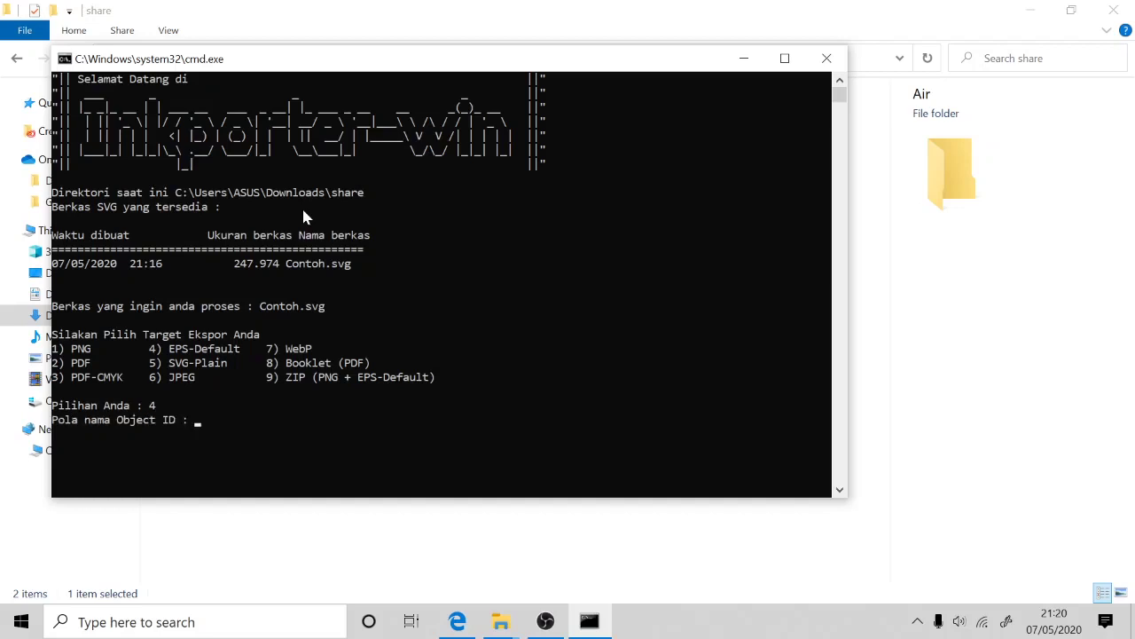
text(Air)
key(Return)
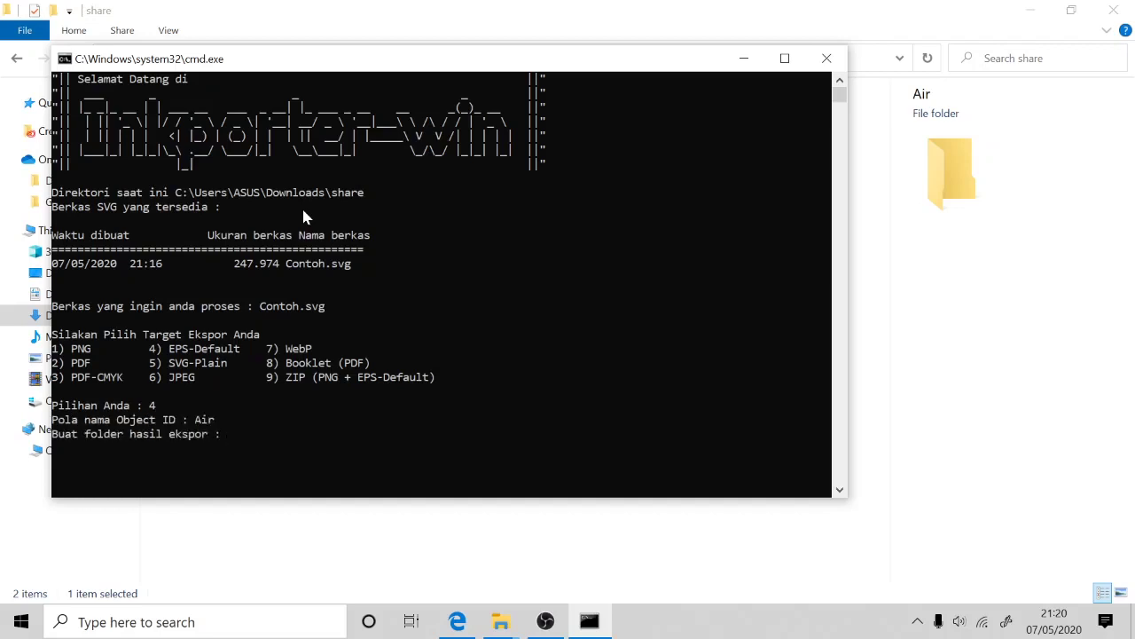
text(Air)
key(Return)
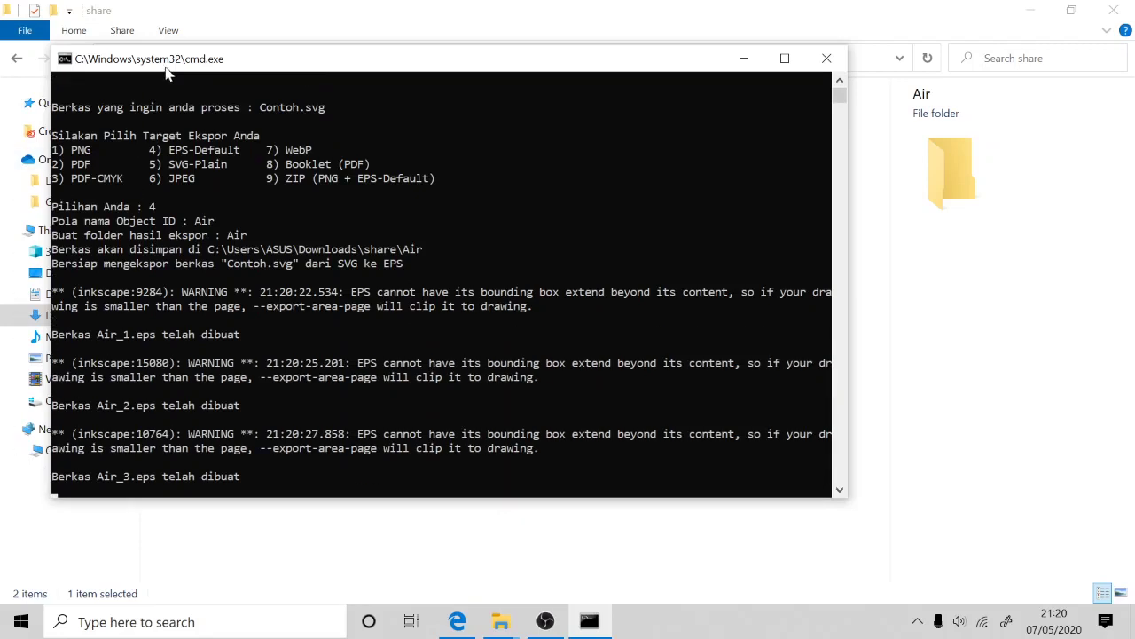
drag(166, 74, 482, 53)
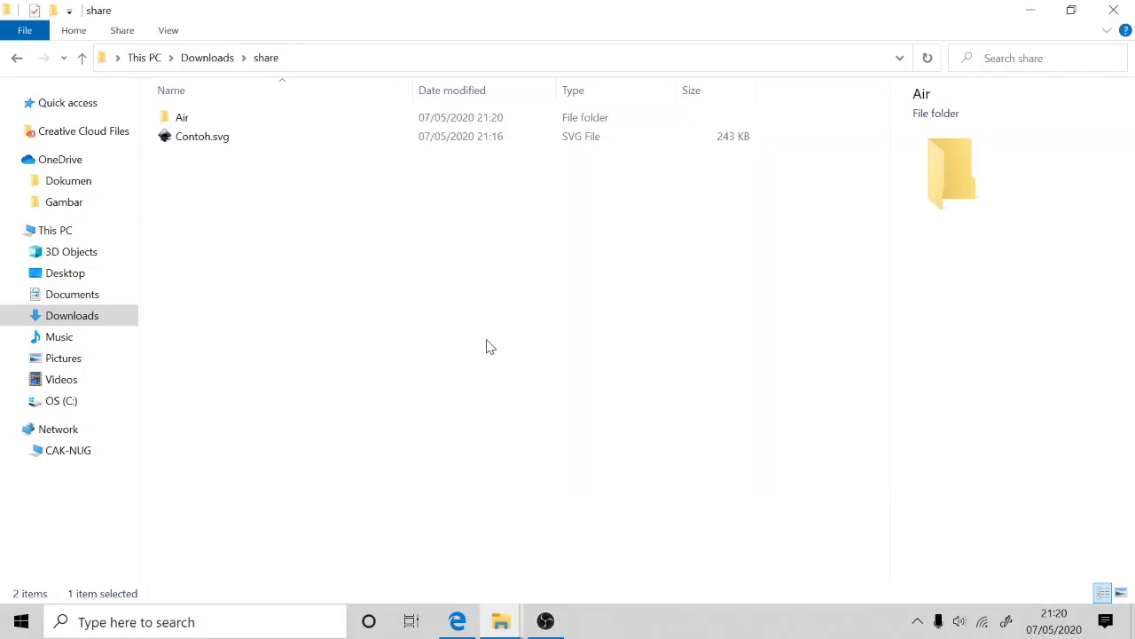
Open Air_6.eps in Inkscape from the Air folder of six EPS and six PNG exports.
double_click(182, 118)
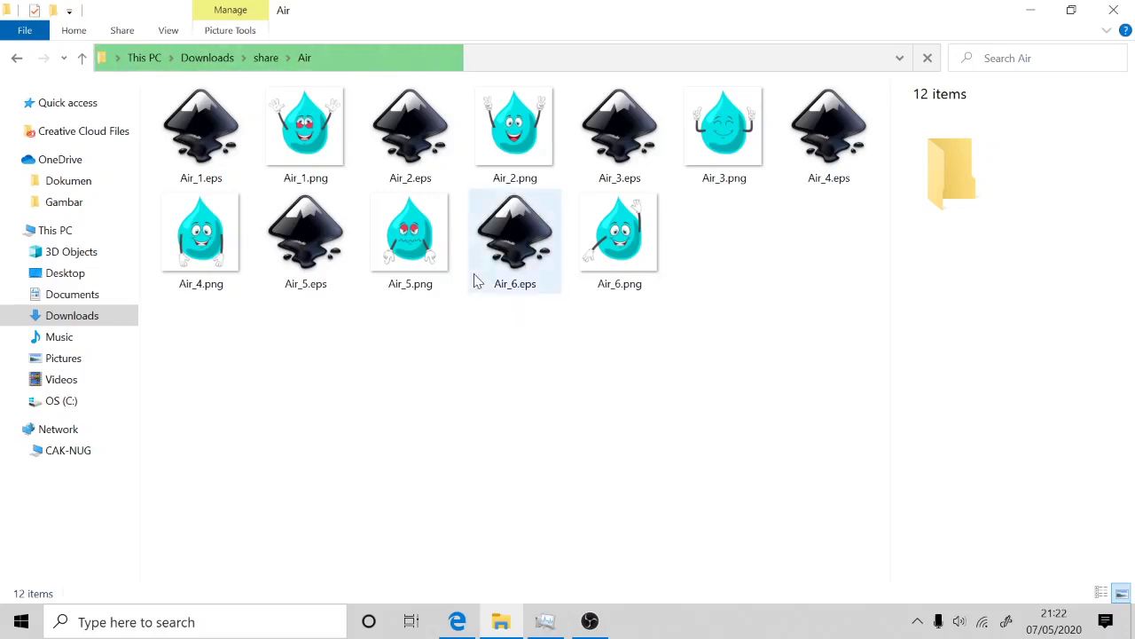
click(509, 254)
double_click(509, 253)
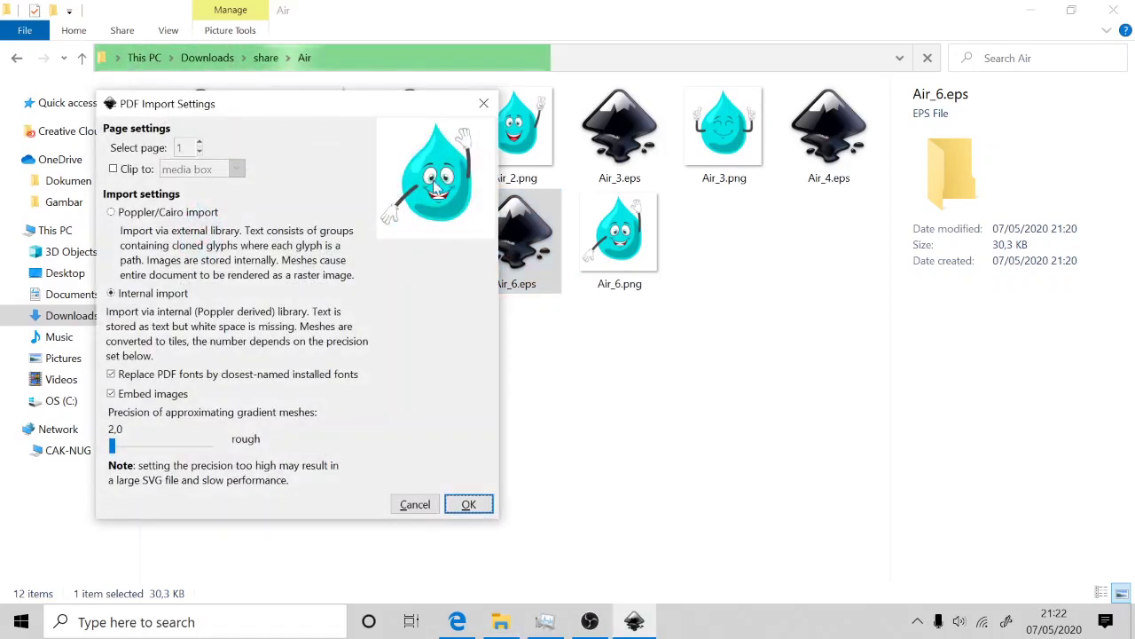
Accept the EPS import settings, maximize Inkscape and zoom in on the mascot drawing.
click(470, 504)
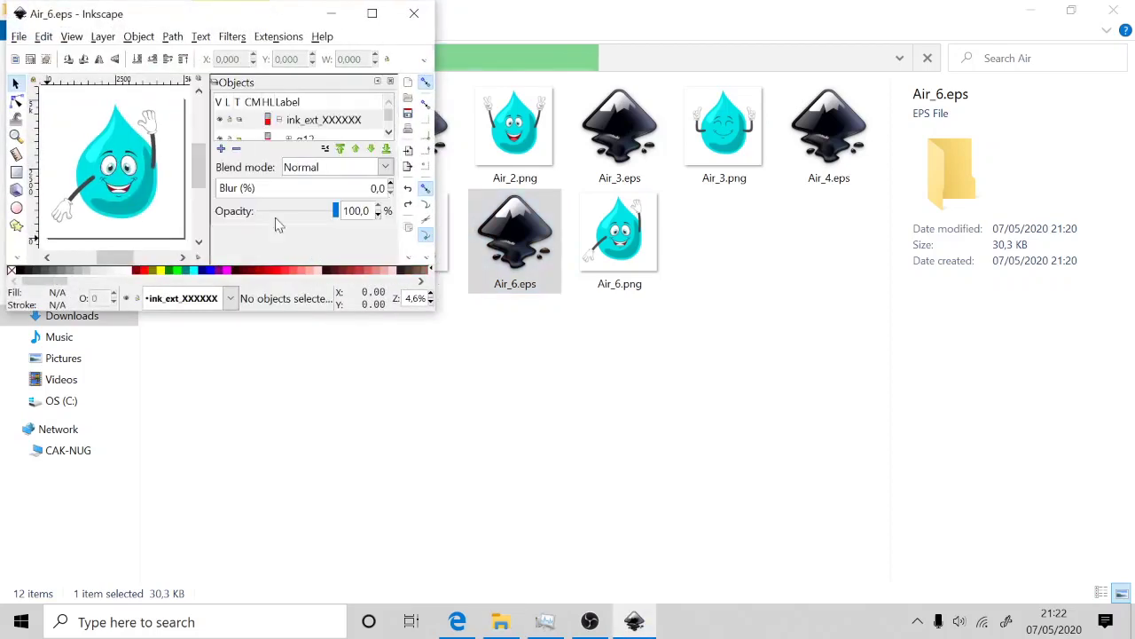
click(373, 15)
scroll(499, 317, up, 4)
scroll(494, 313, down, 4)
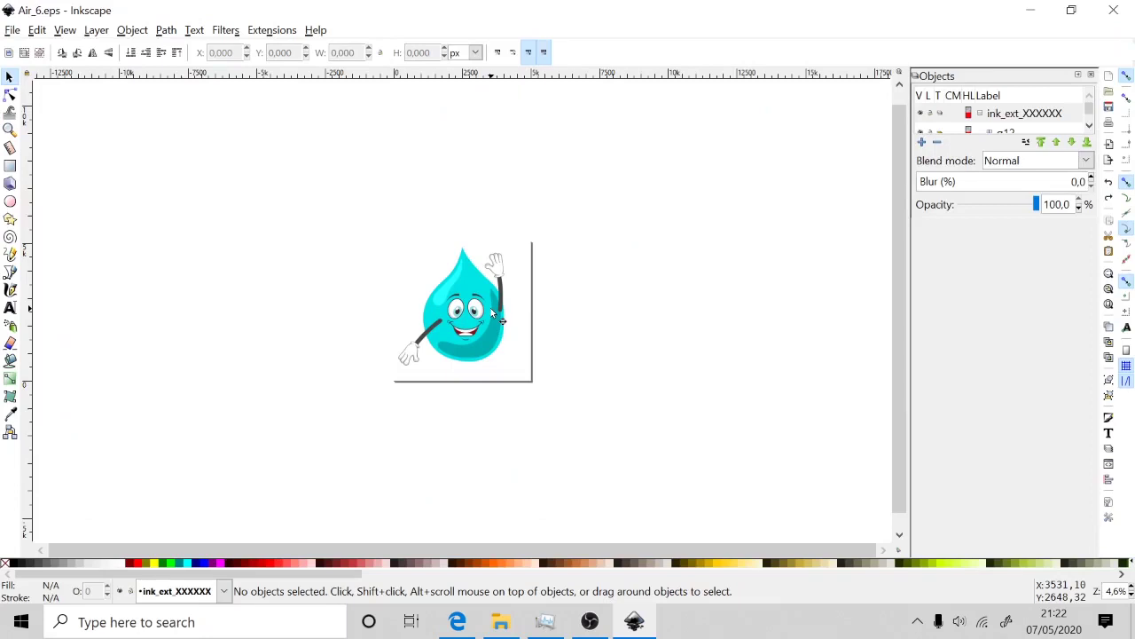
key(z)
drag(360, 223, 540, 387)
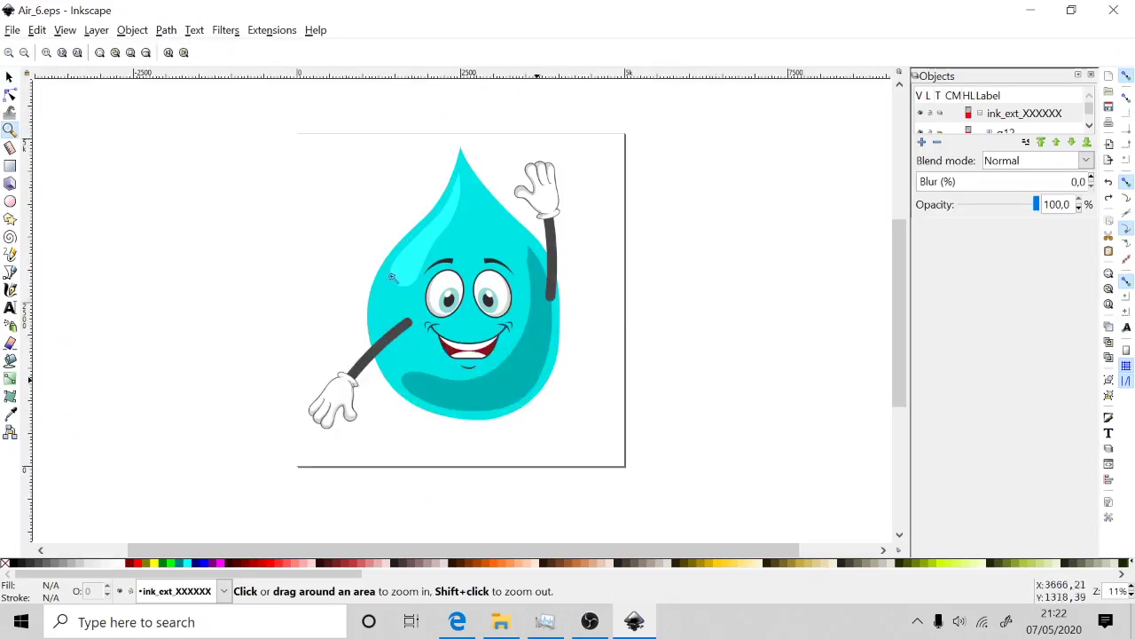
Select the 43-object mascot group and switch the display mode to Outline.
click(9, 78)
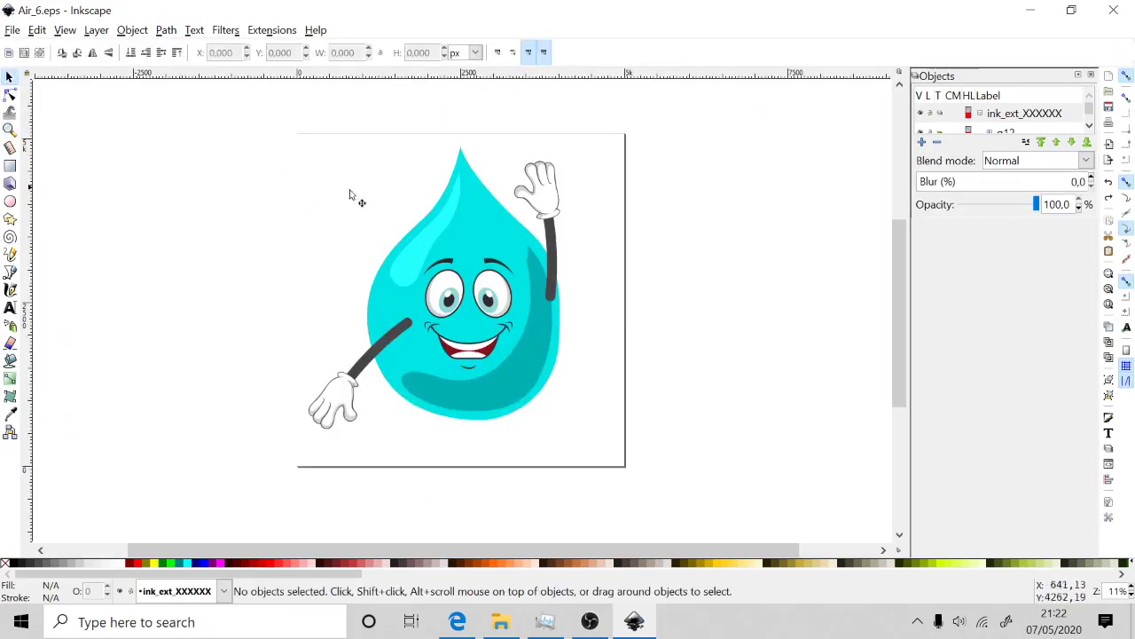
click(430, 169)
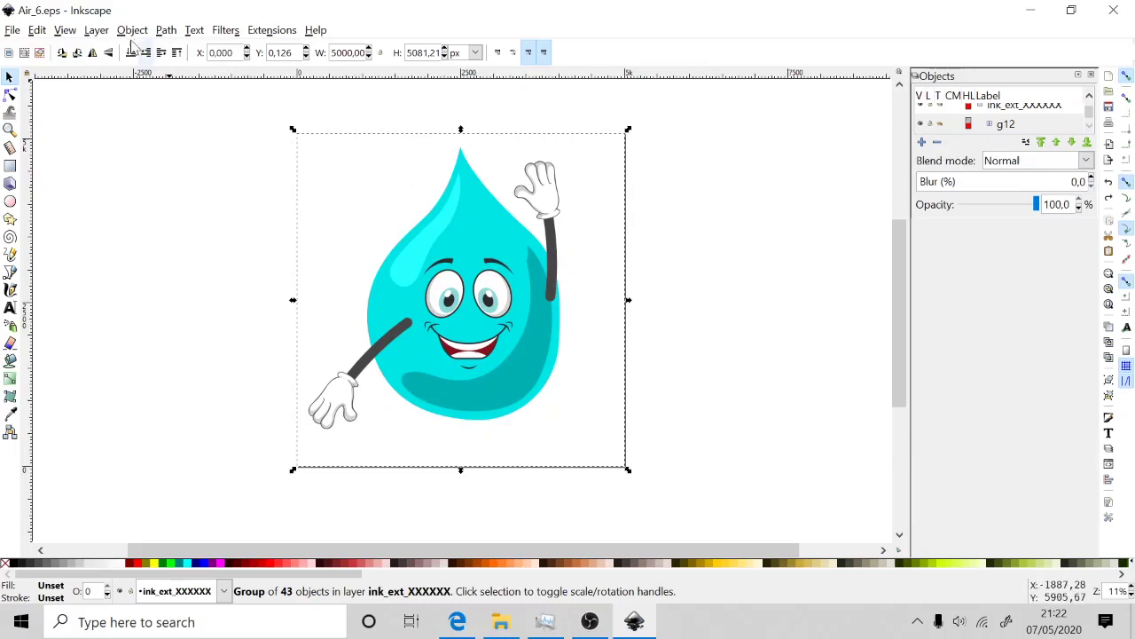
click(65, 30)
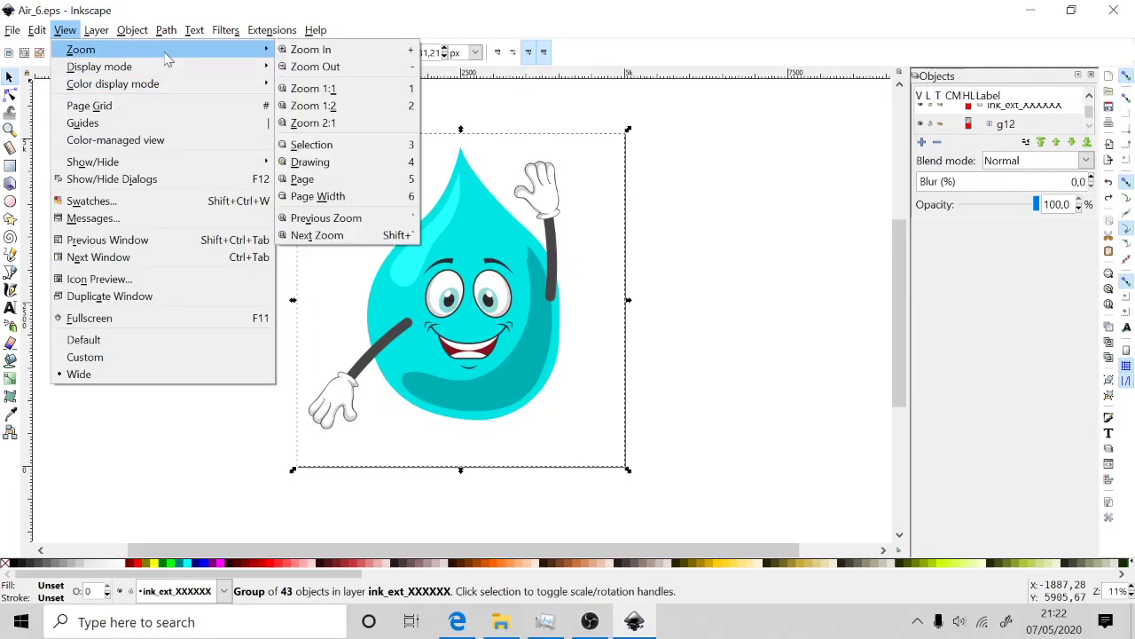
mouse_move(98, 66)
click(341, 120)
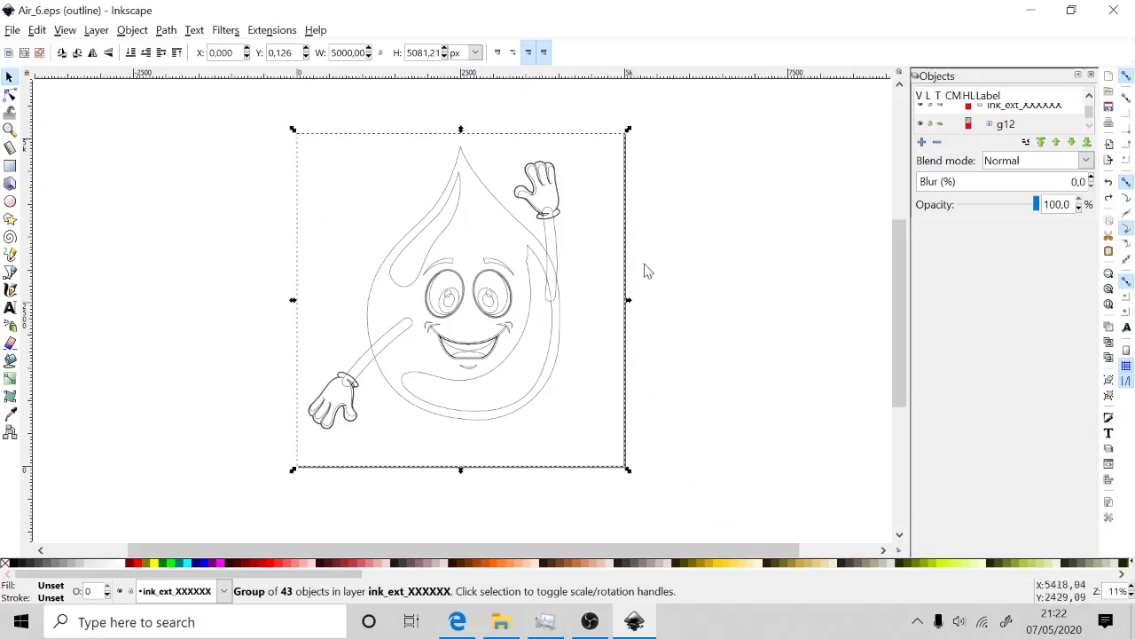
click(680, 375)
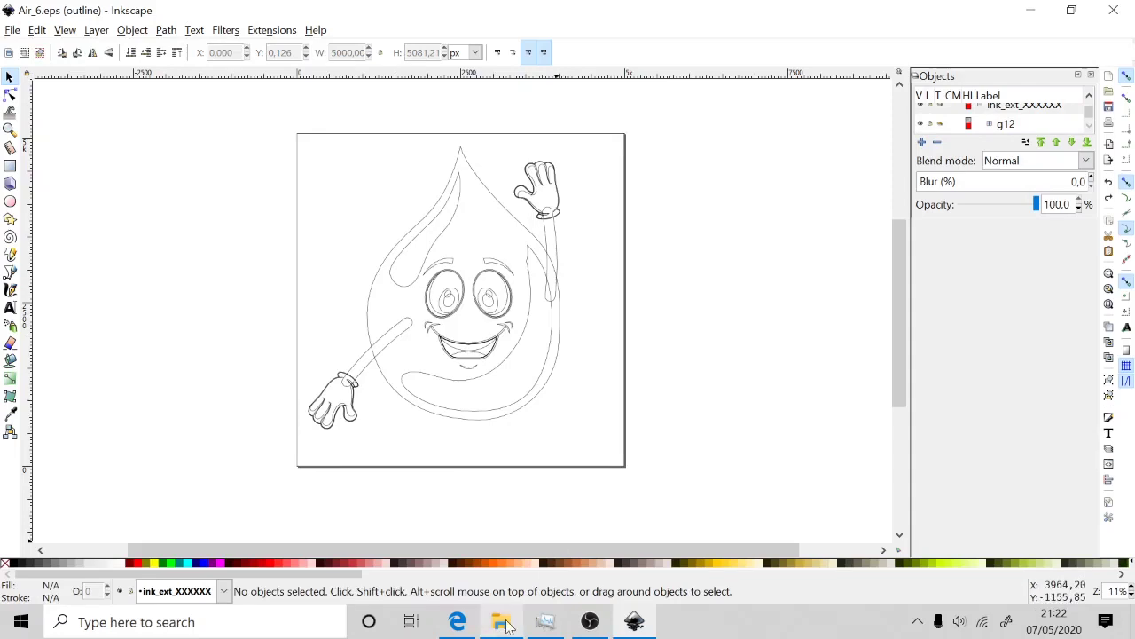
click(500, 620)
Embed Air_1.png in the document and nudge it beside the Air_6 page.
mouse_move(305, 128)
mouse_down()
mouse_move(640, 633)
mouse_move(716, 302)
mouse_up()
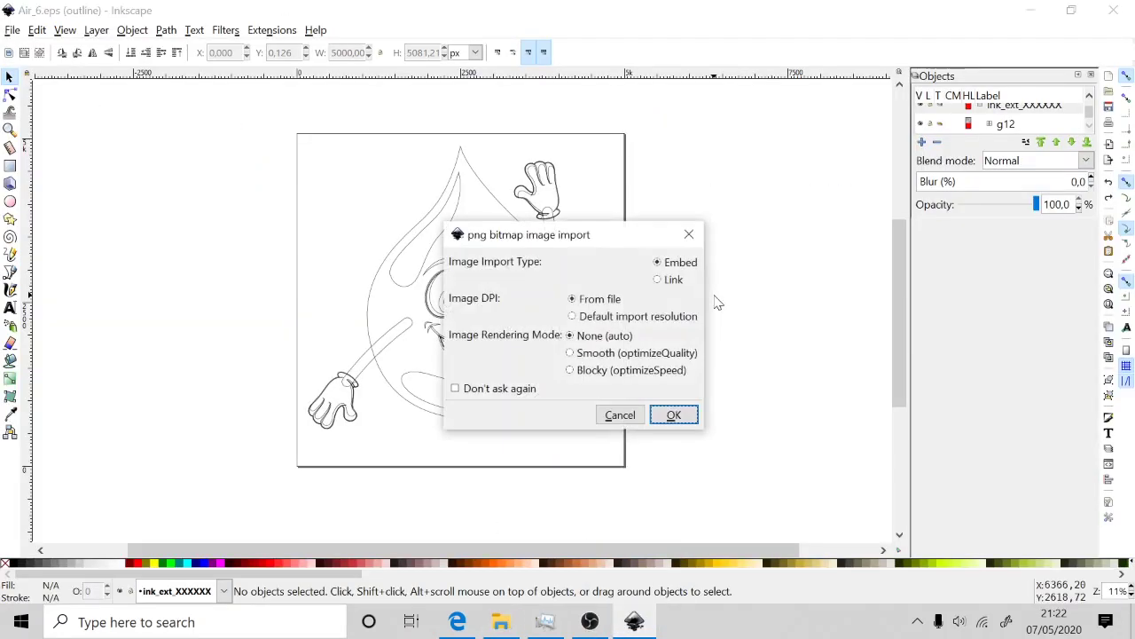
click(672, 415)
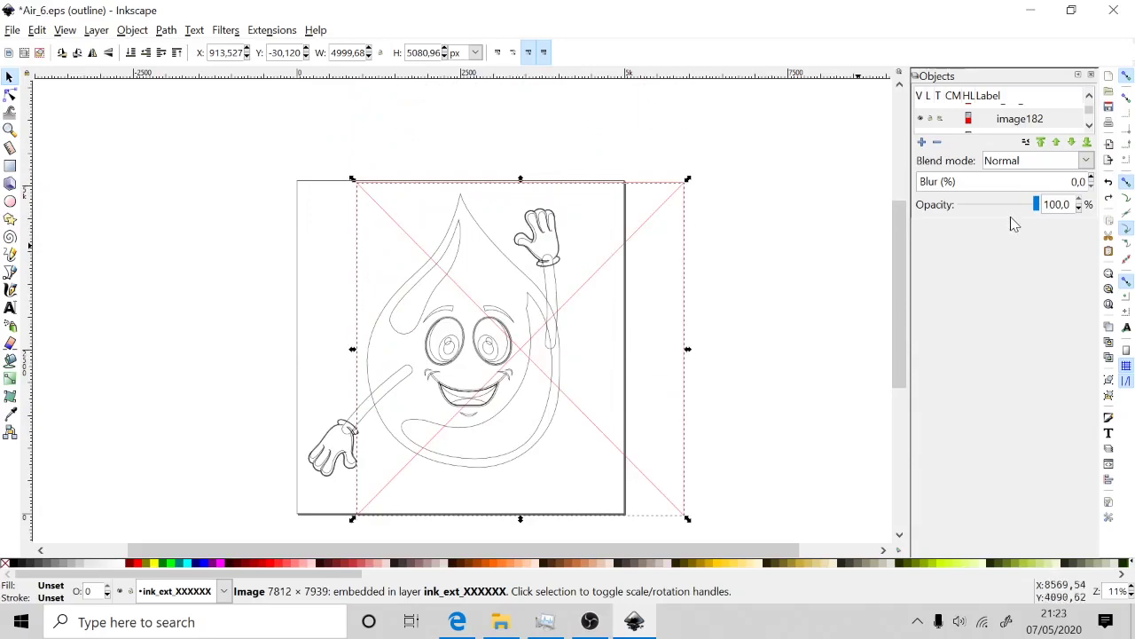
mouse_move(1006, 220)
mouse_down()
mouse_move(1011, 435)
mouse_move(998, 523)
mouse_up()
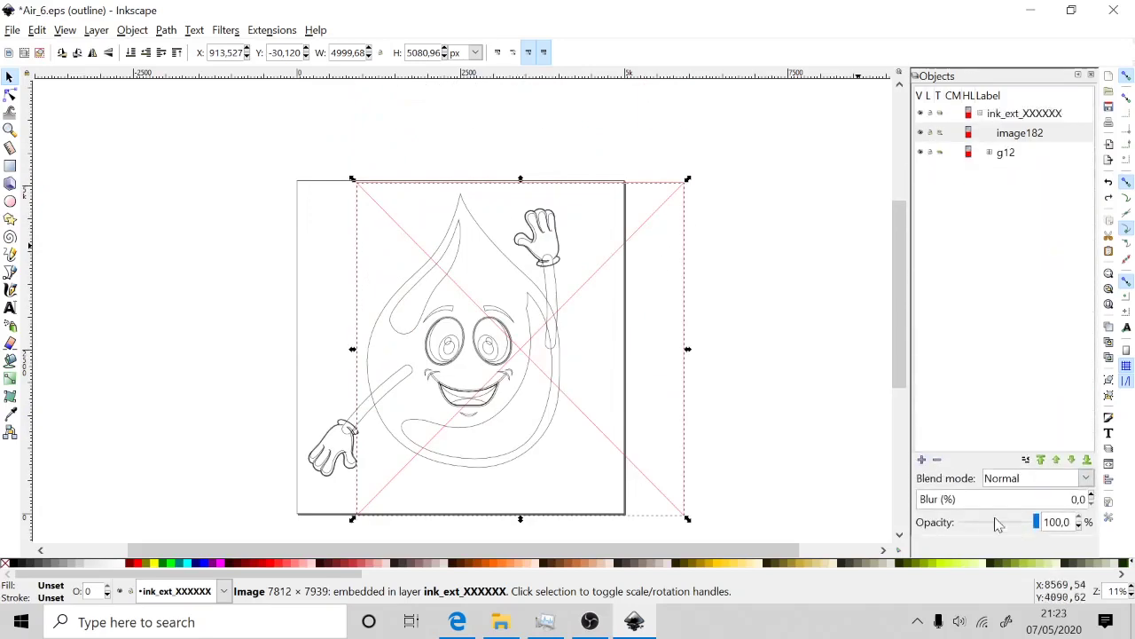
key(Right)
key(Right)
key(Right)
key(Right)
key(Right)
key(Right)
key(Right)
key(Right)
key(Right)
key(Right)
key(Left)
key(Left)
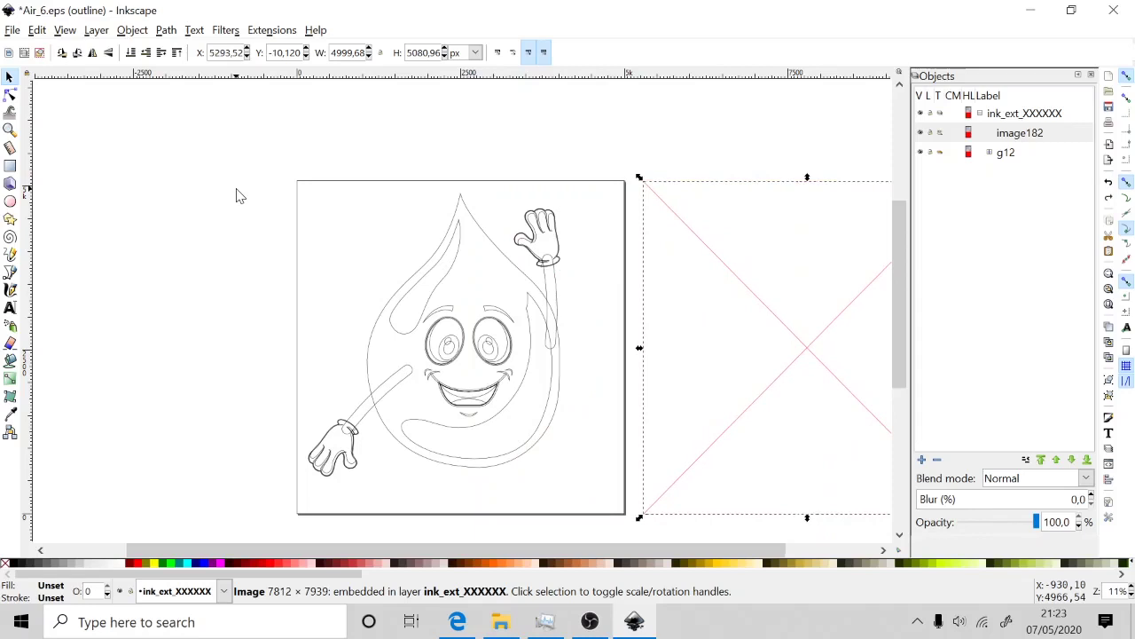
key(Left)
key(Left)
key(Left)
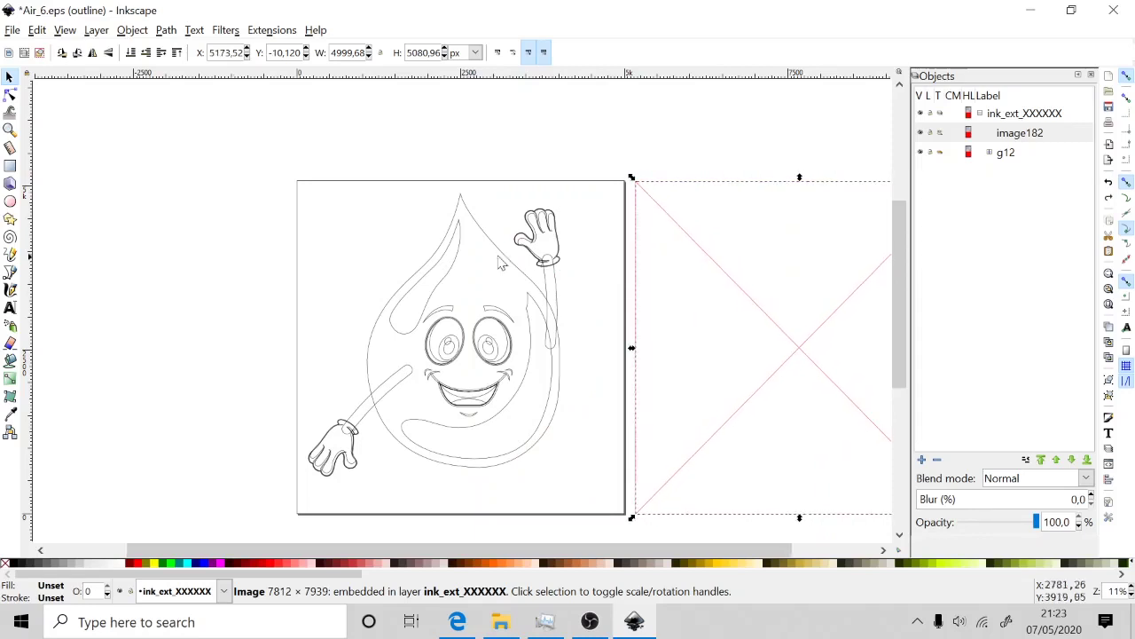
scroll(355, 212, down, 1)
scroll(355, 213, right, 5)
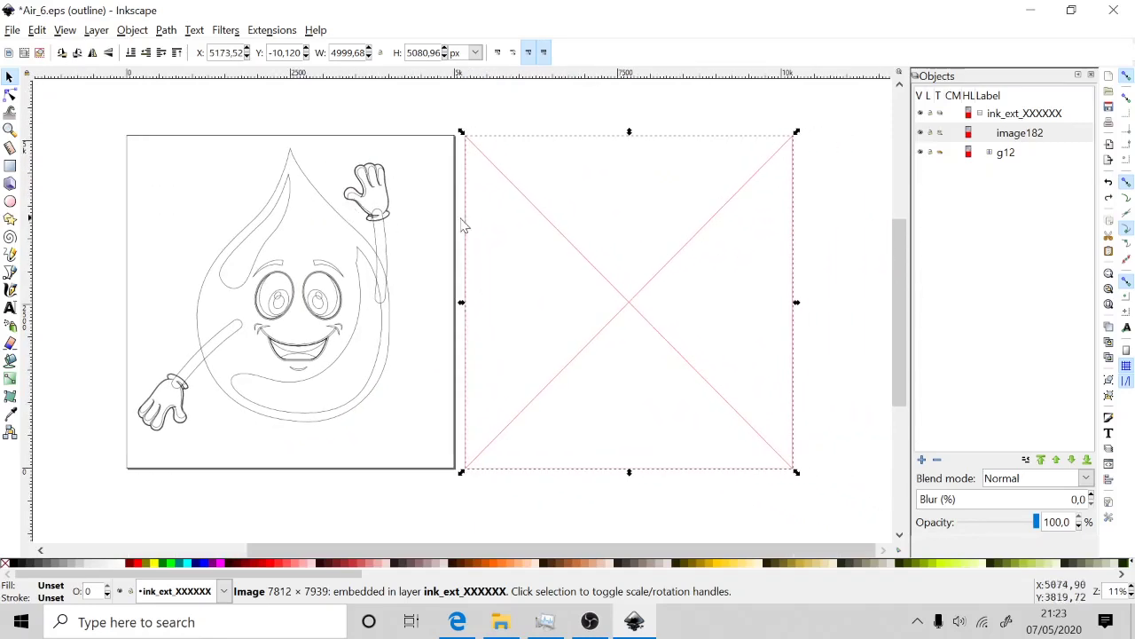
click(71, 35)
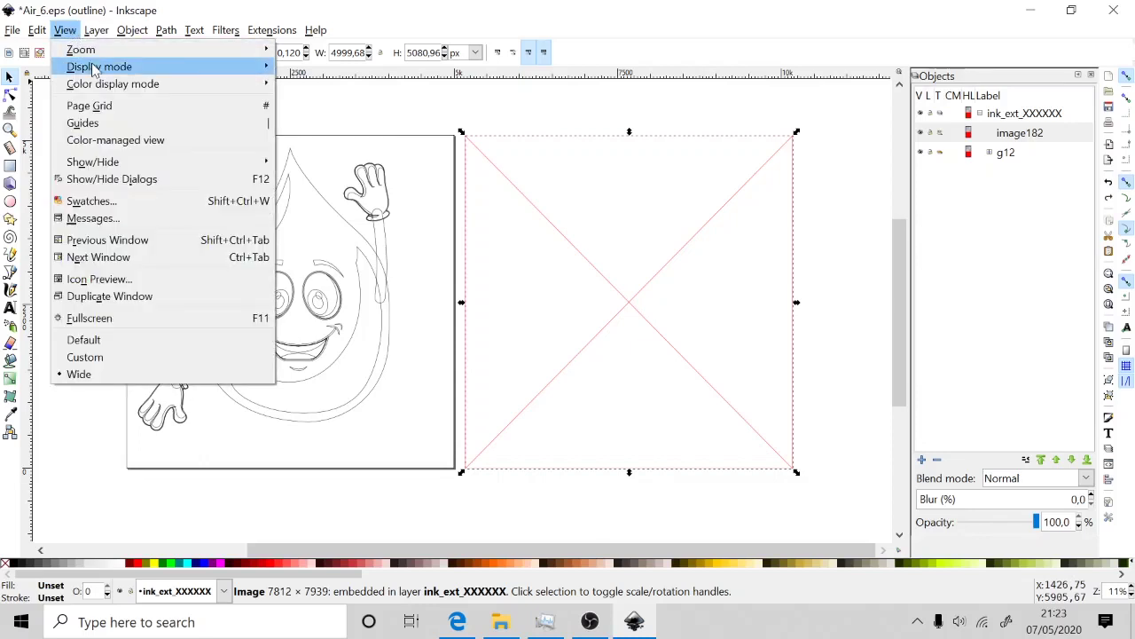
Return to normal display and delete the extra right-hand droplet image (image182).
mouse_move(99, 67)
click(310, 84)
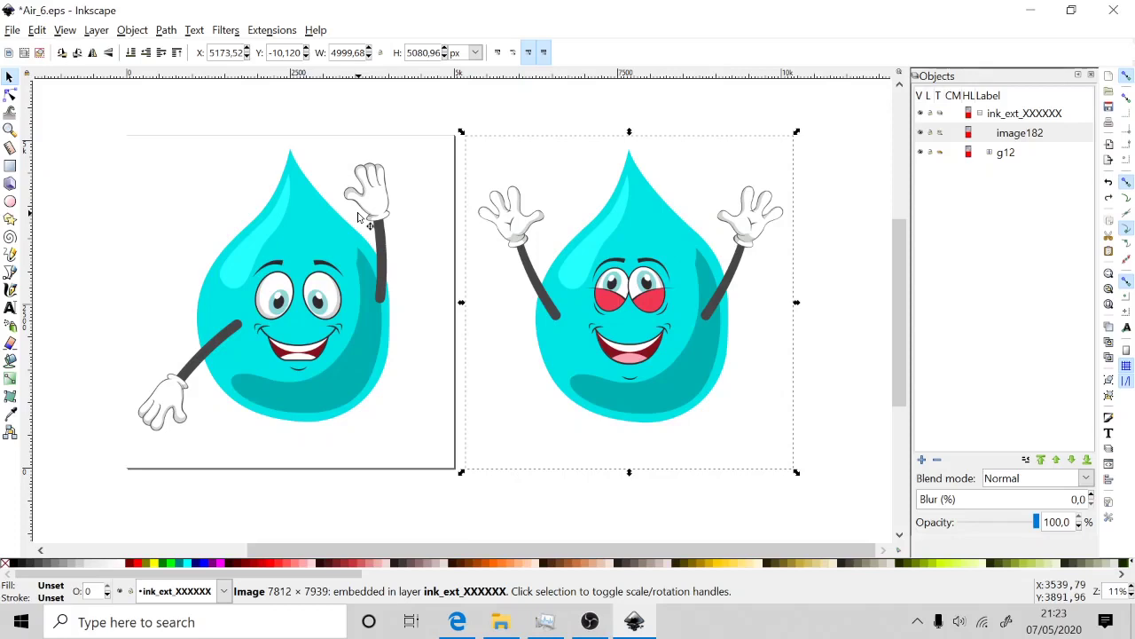
click(433, 117)
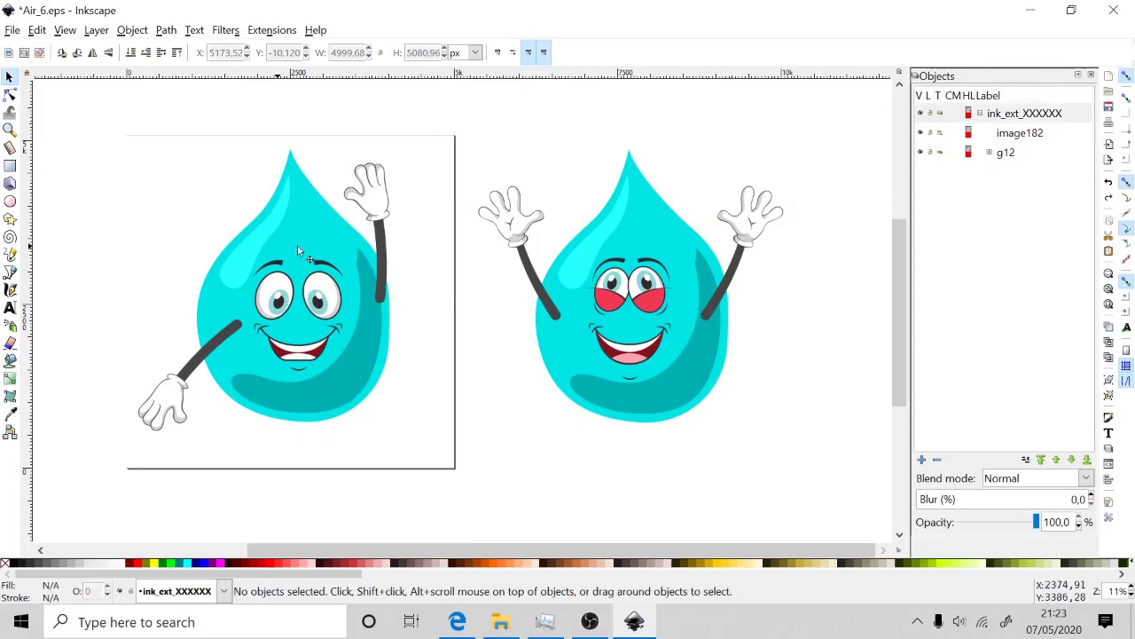
click(675, 274)
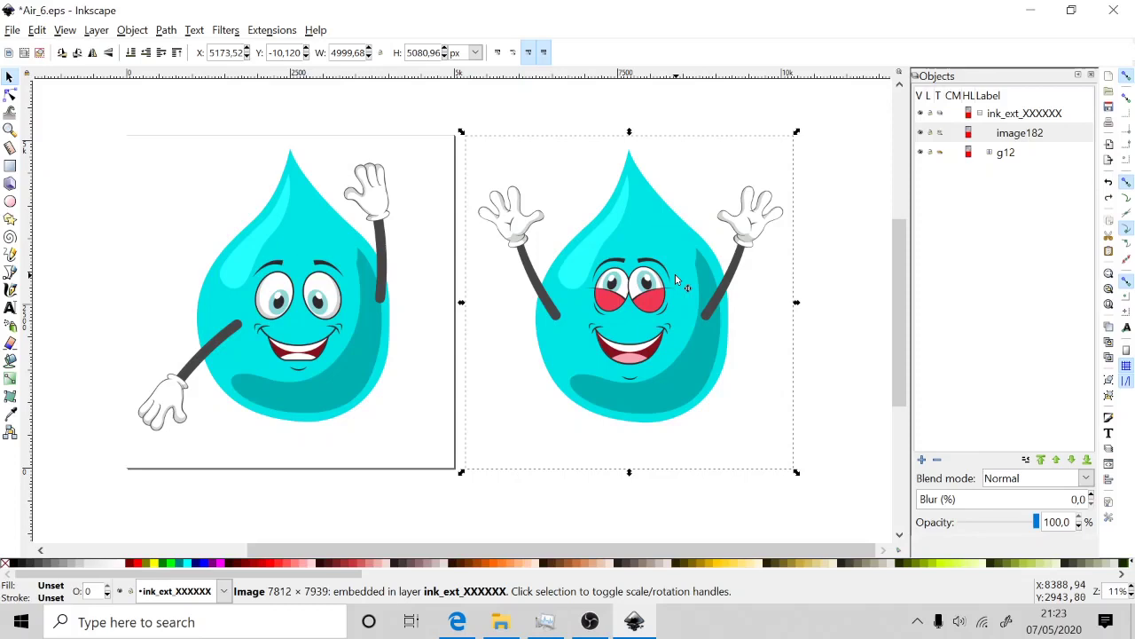
key(Delete)
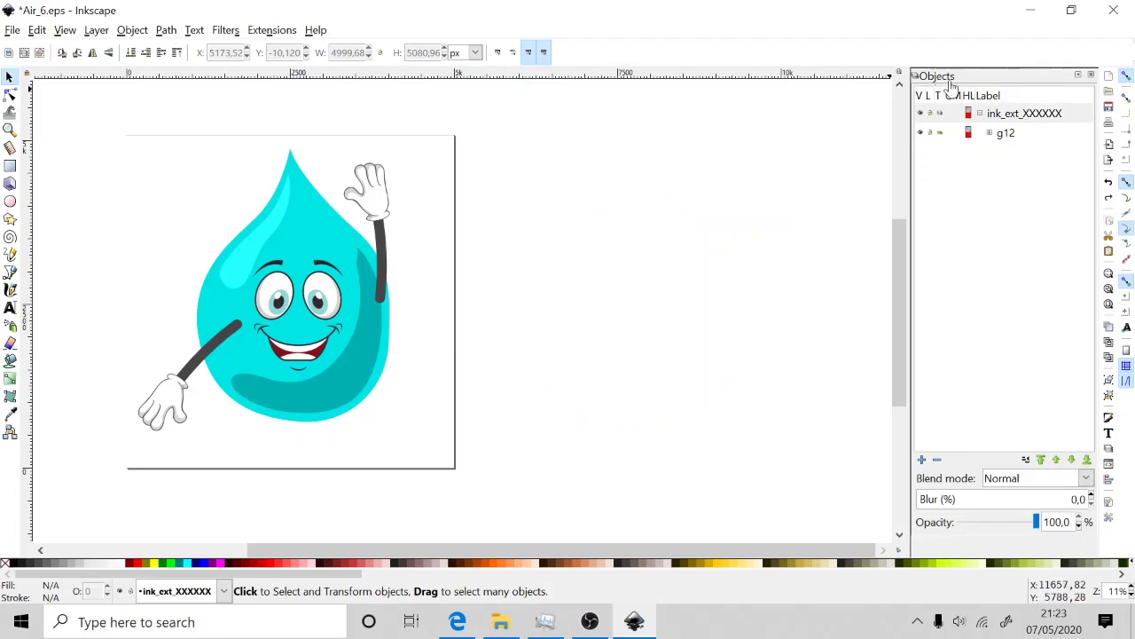
Close Air_6.eps in Inkscape with 'Close without saving'.
click(1113, 10)
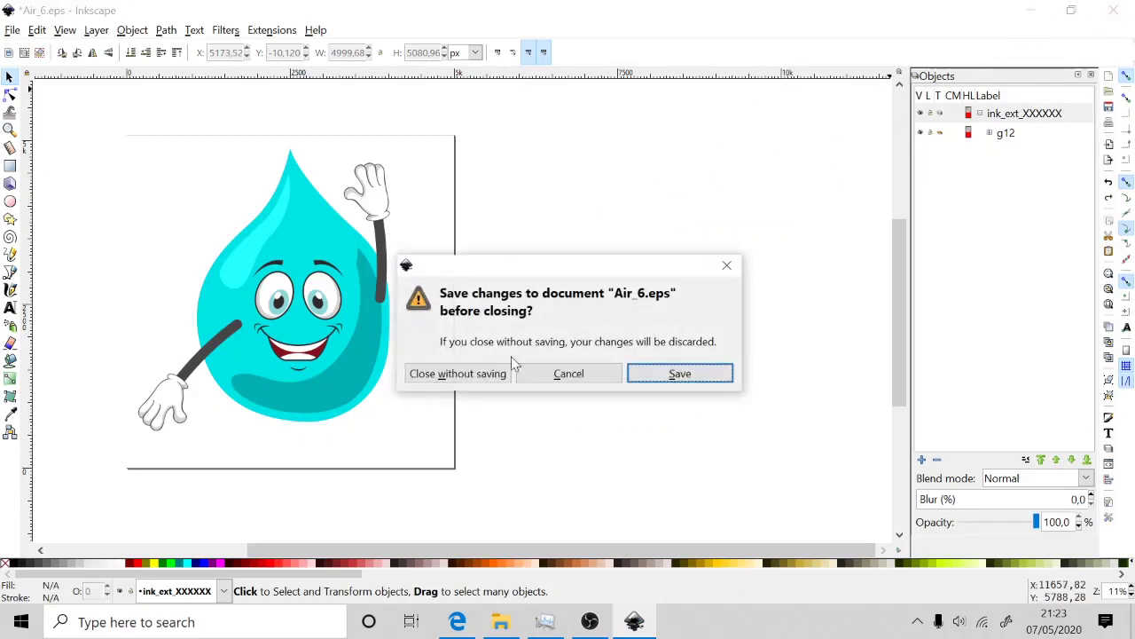
click(460, 376)
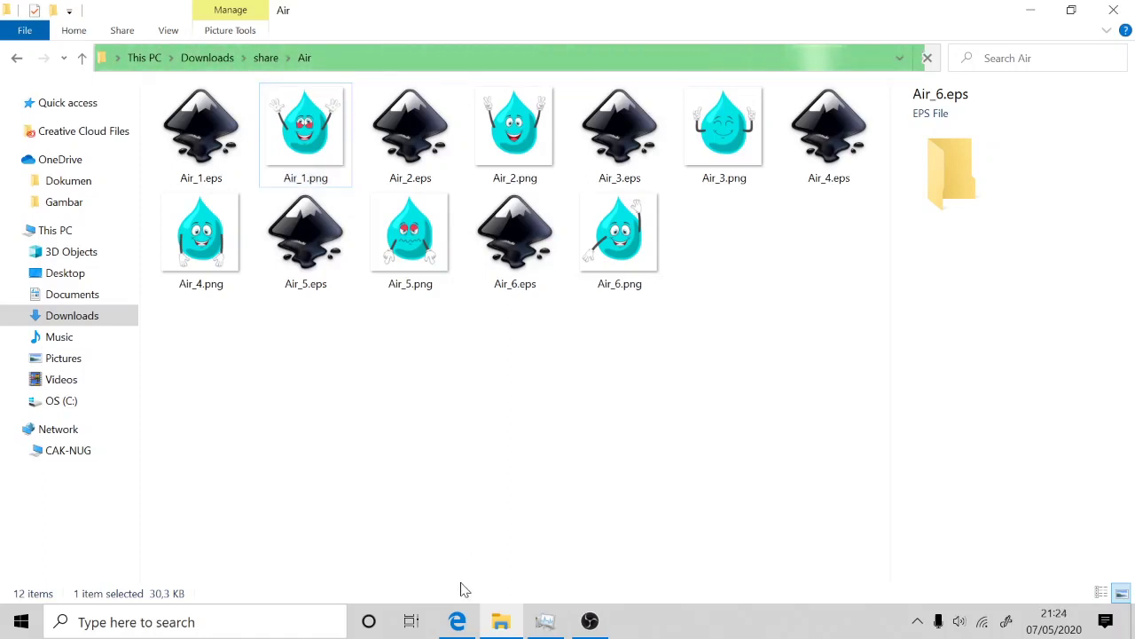
click(459, 623)
scroll(538, 431, down, 1)
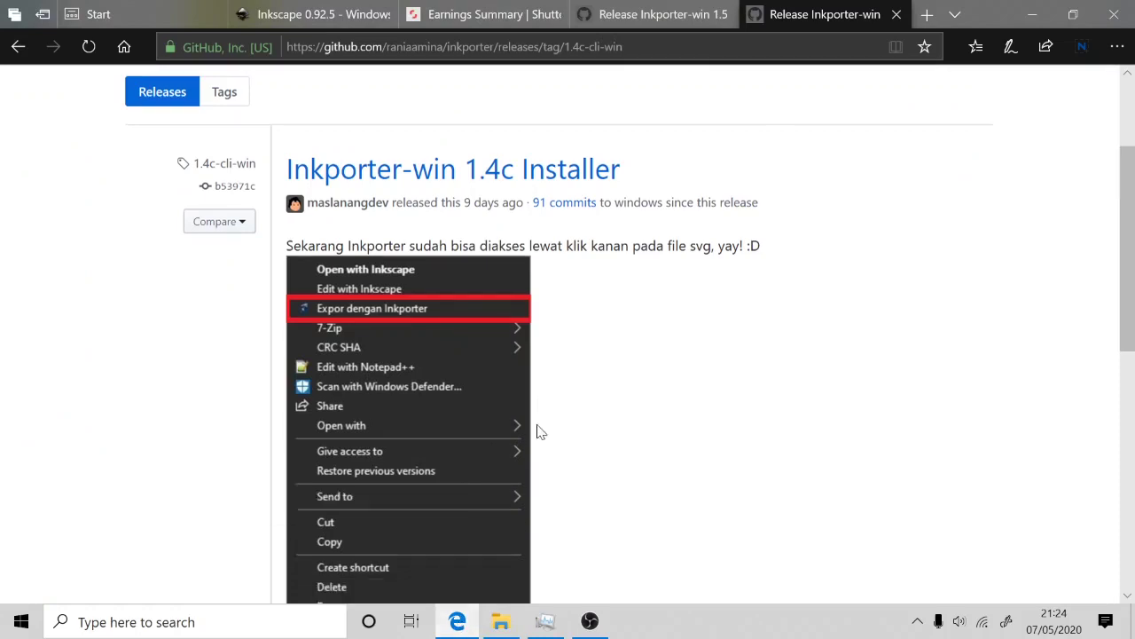
scroll(537, 431, down, 5)
scroll(538, 432, up, 1)
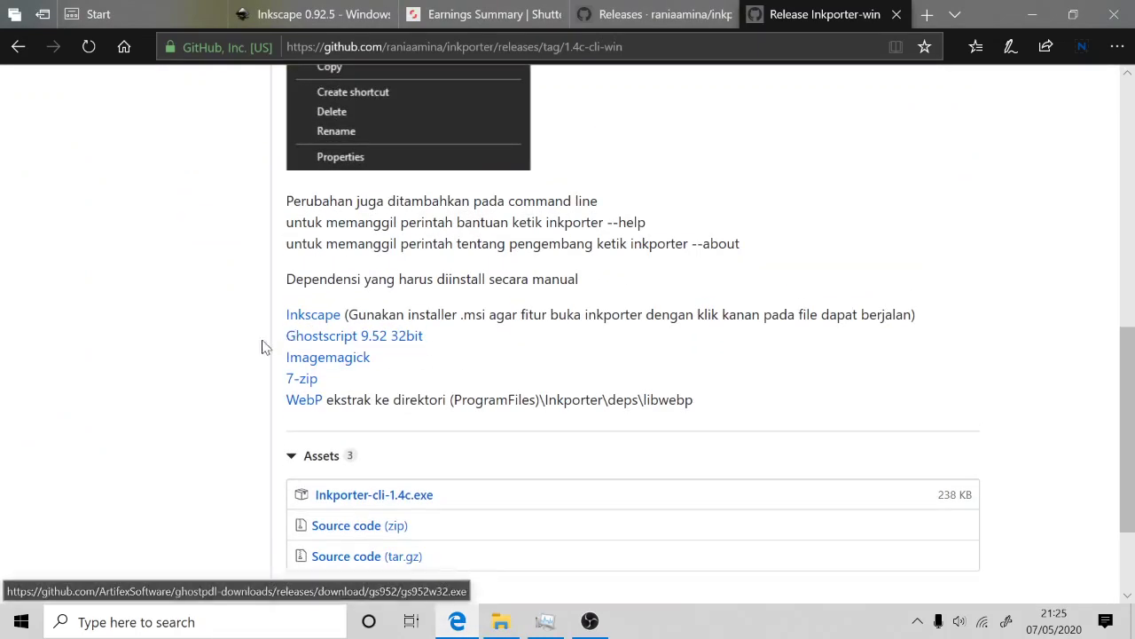
click(382, 344)
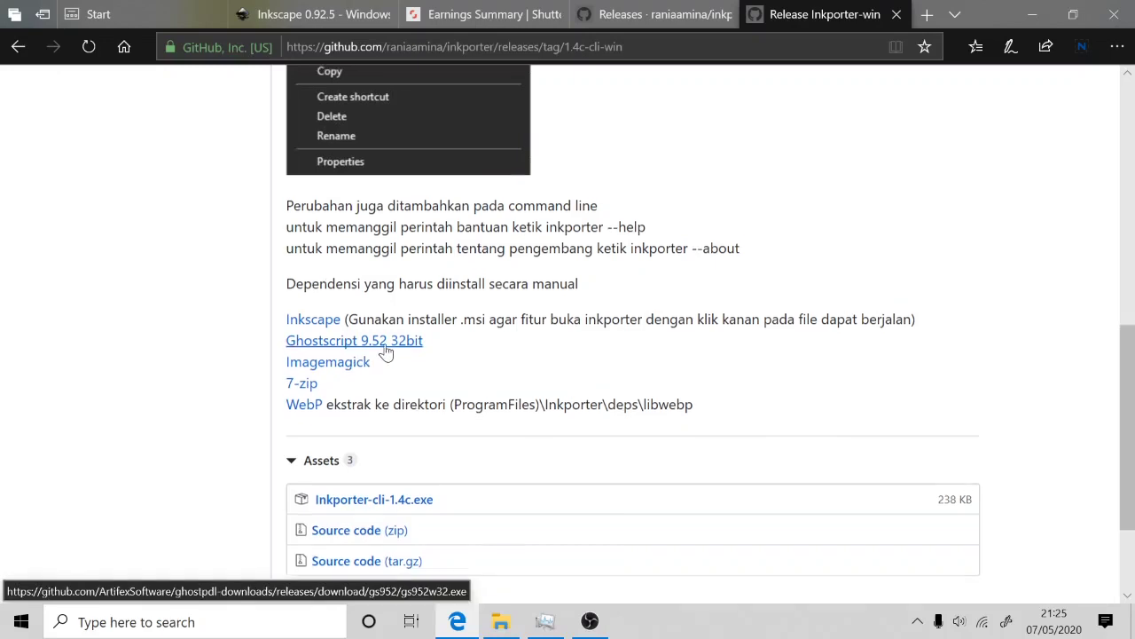
scroll(381, 347, up, 5)
scroll(386, 352, up, 5)
scroll(386, 352, down, 5)
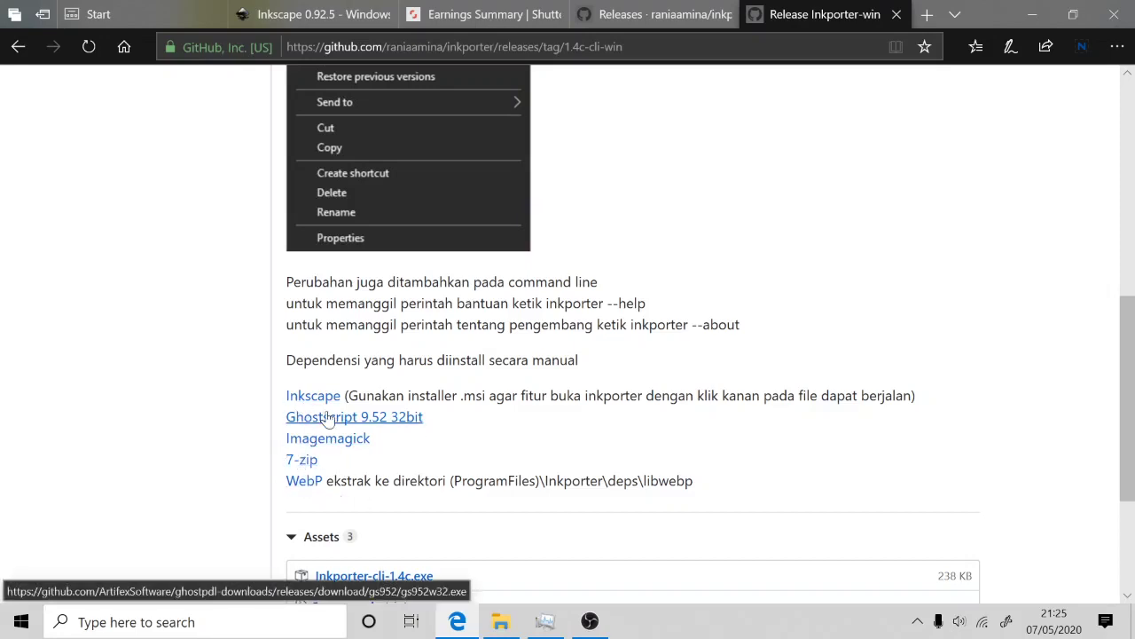
click(501, 621)
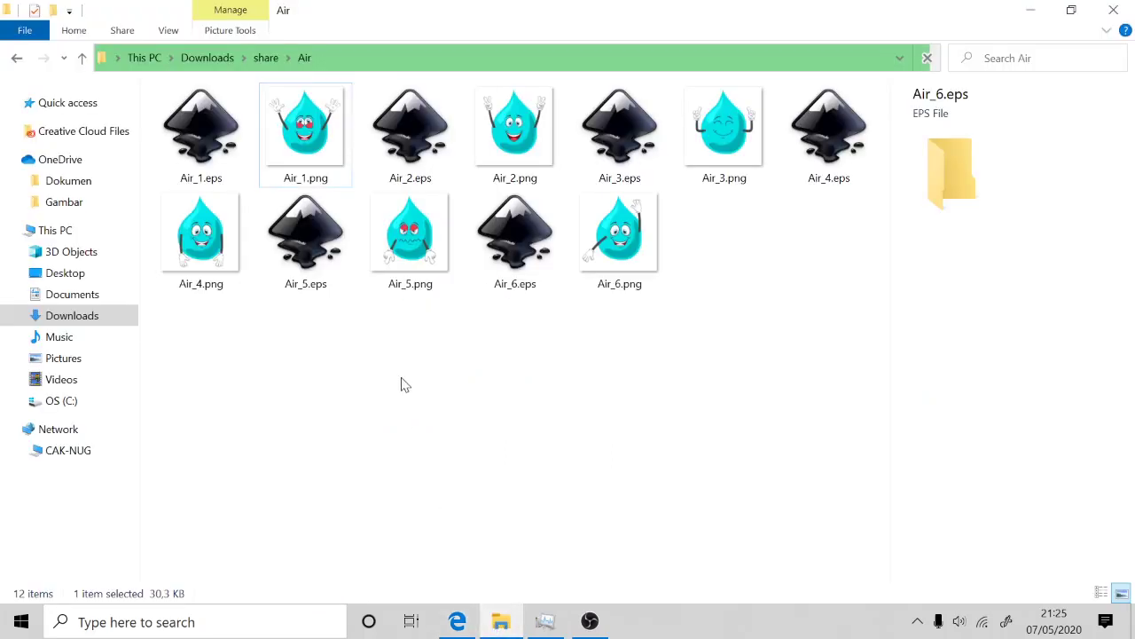
Launch Inkporter in the share folder via 'Buka Inkporter di sini' and submit Contoh.svg.
click(263, 58)
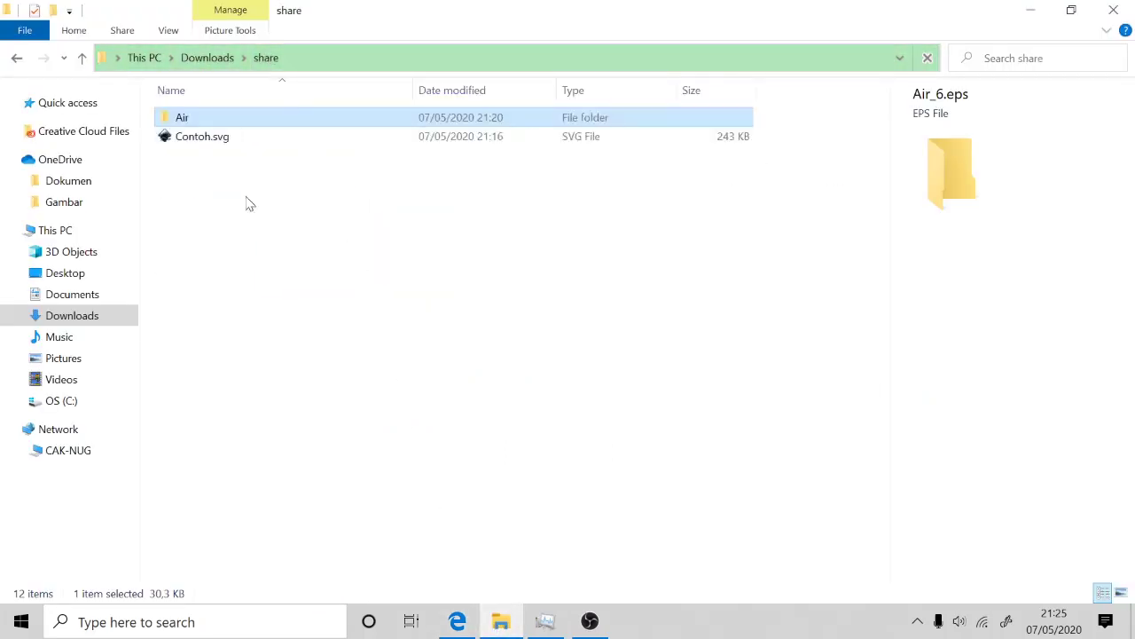
right_click(200, 181)
click(284, 348)
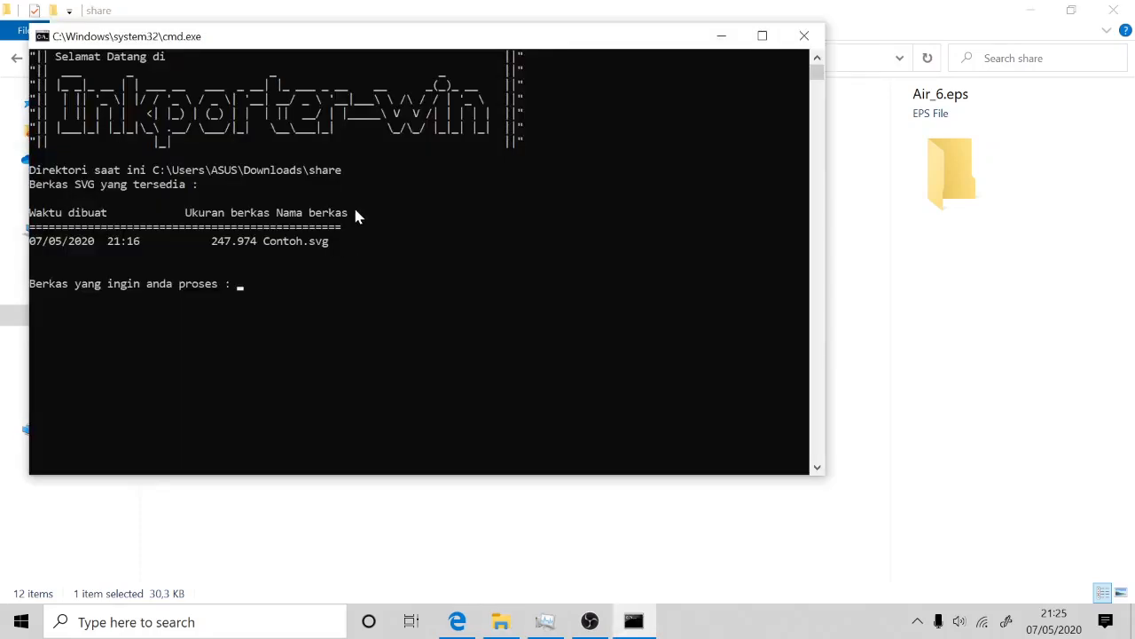
text(Contoh.svg)
key(Return)
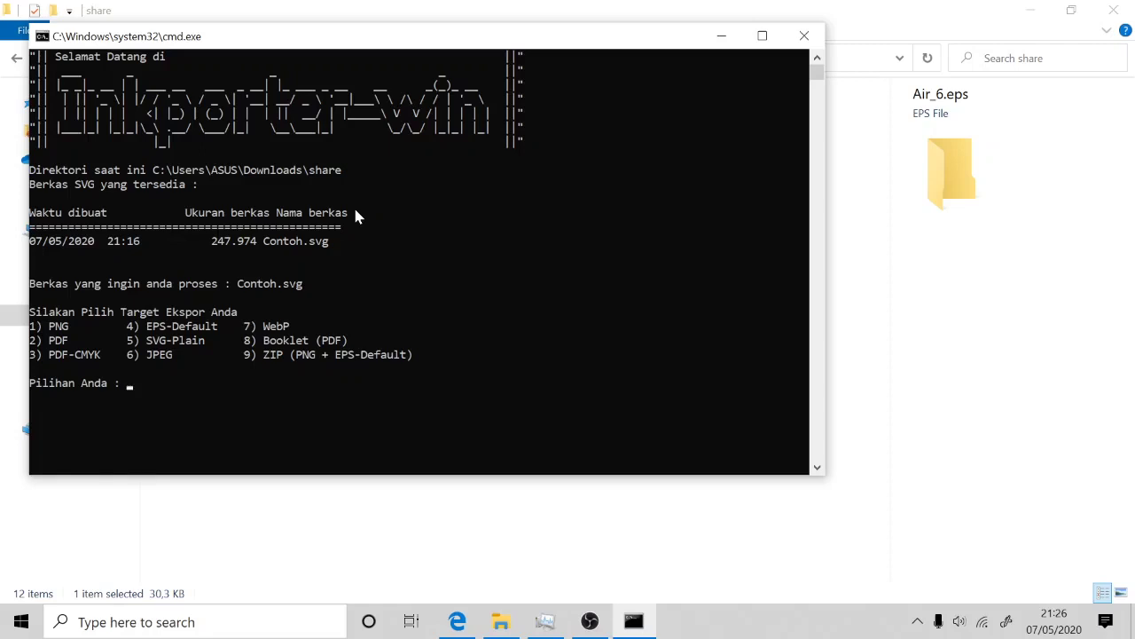
text(6)
Export JPEGs with object pattern Air at 96 DPI into a new Test folder.
key(Return)
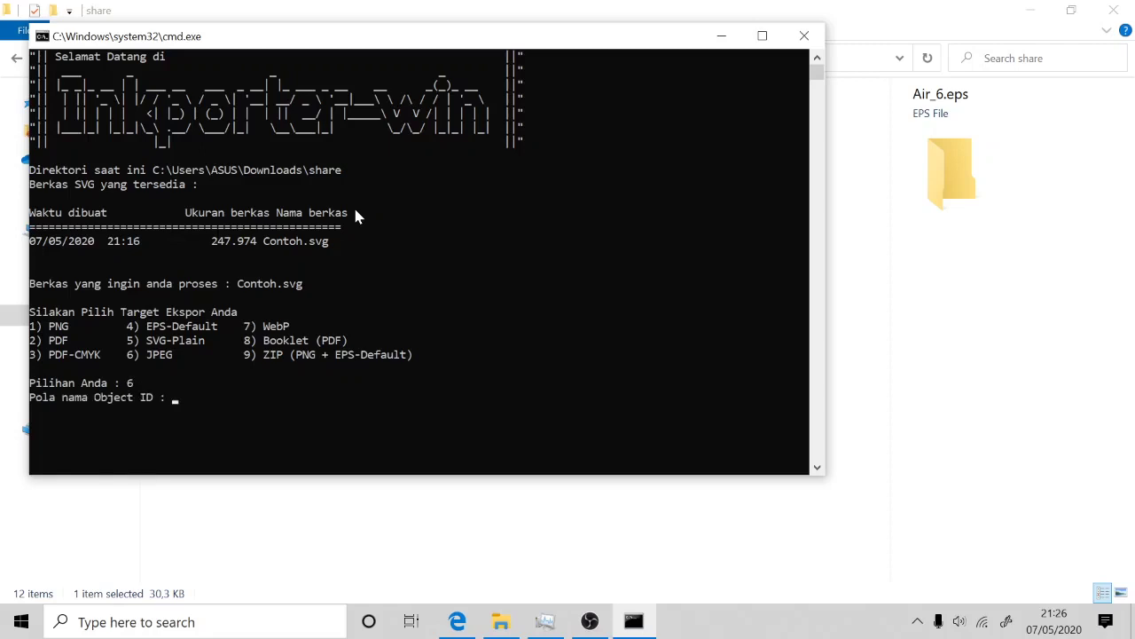
text(Air)
key(Return)
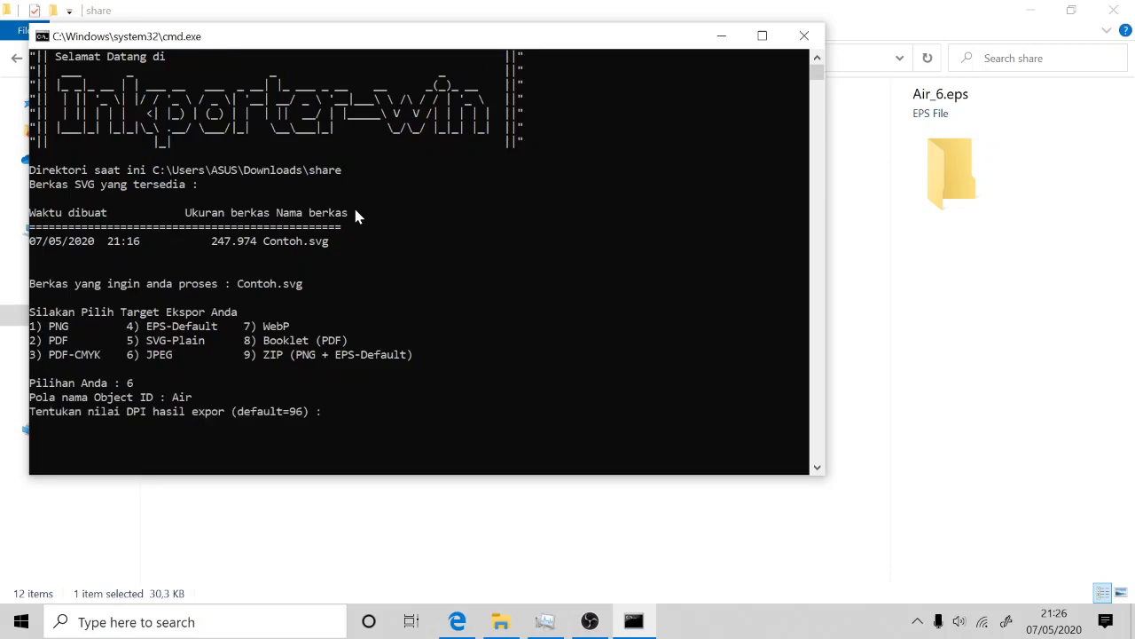
text(96)
key(Return)
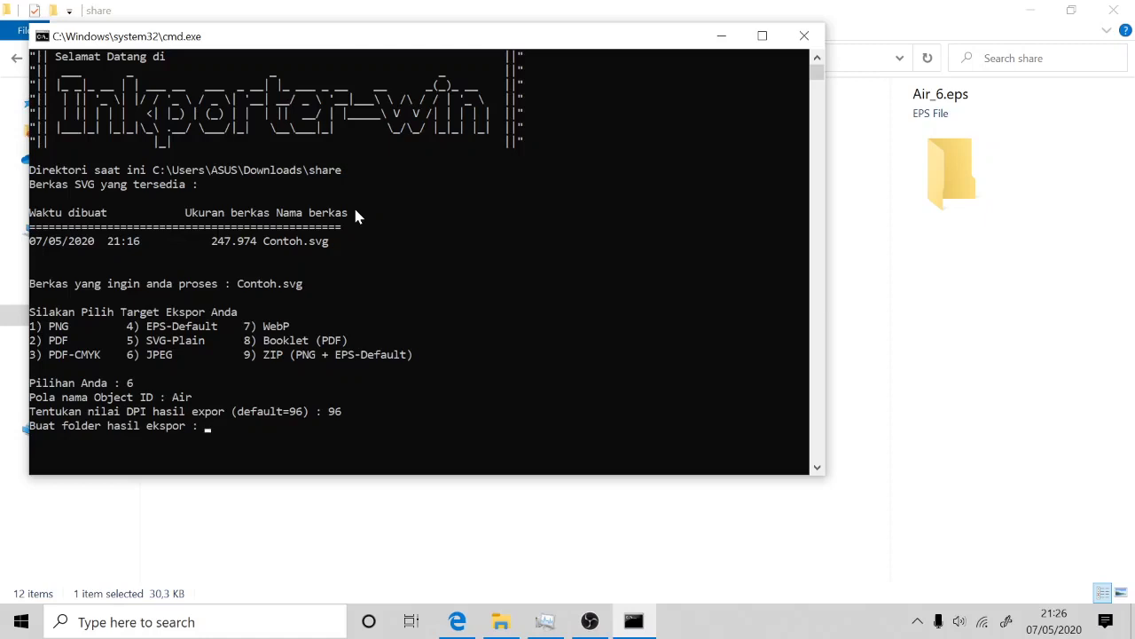
text(Test)
key(Return)
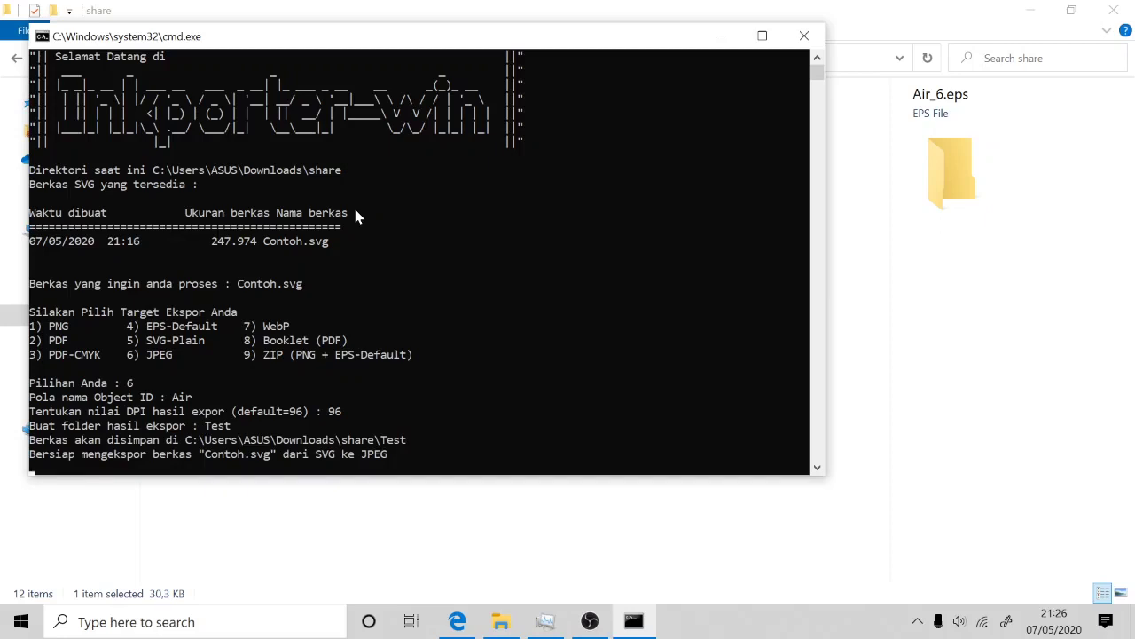
drag(354, 40, 508, 49)
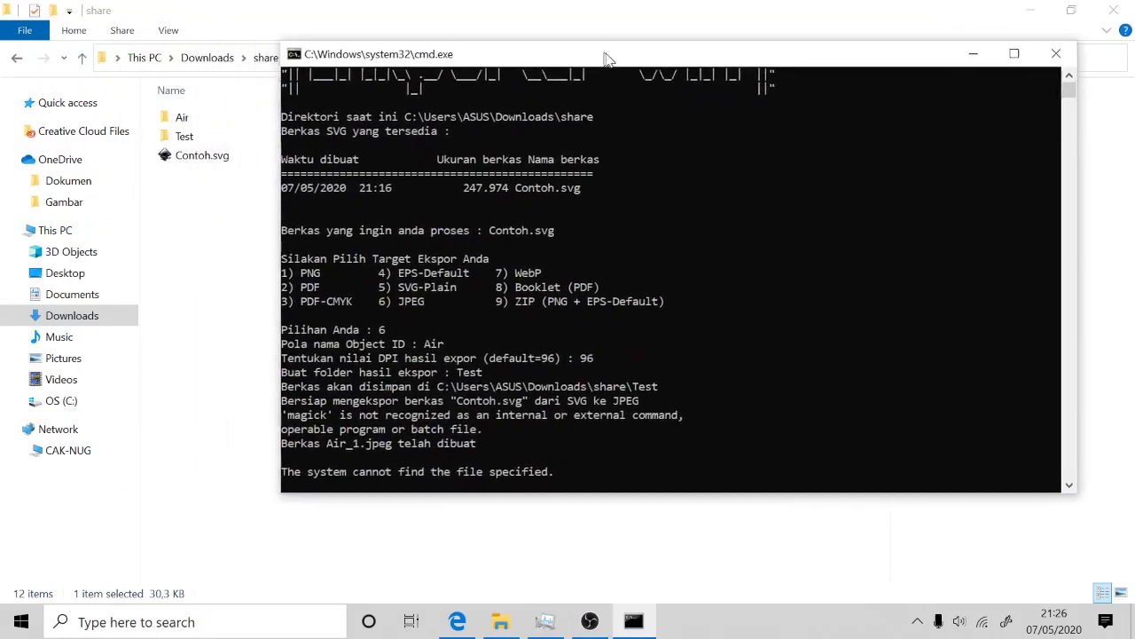
Move the console aside and open the Test folder, which is empty.
drag(507, 49, 625, 48)
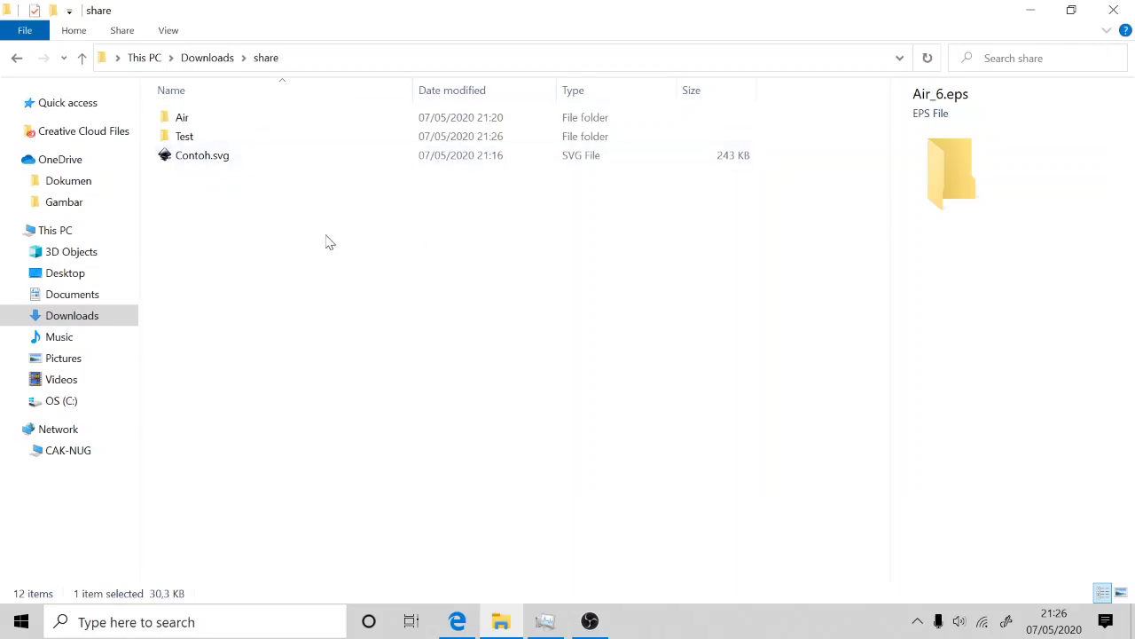
double_click(187, 138)
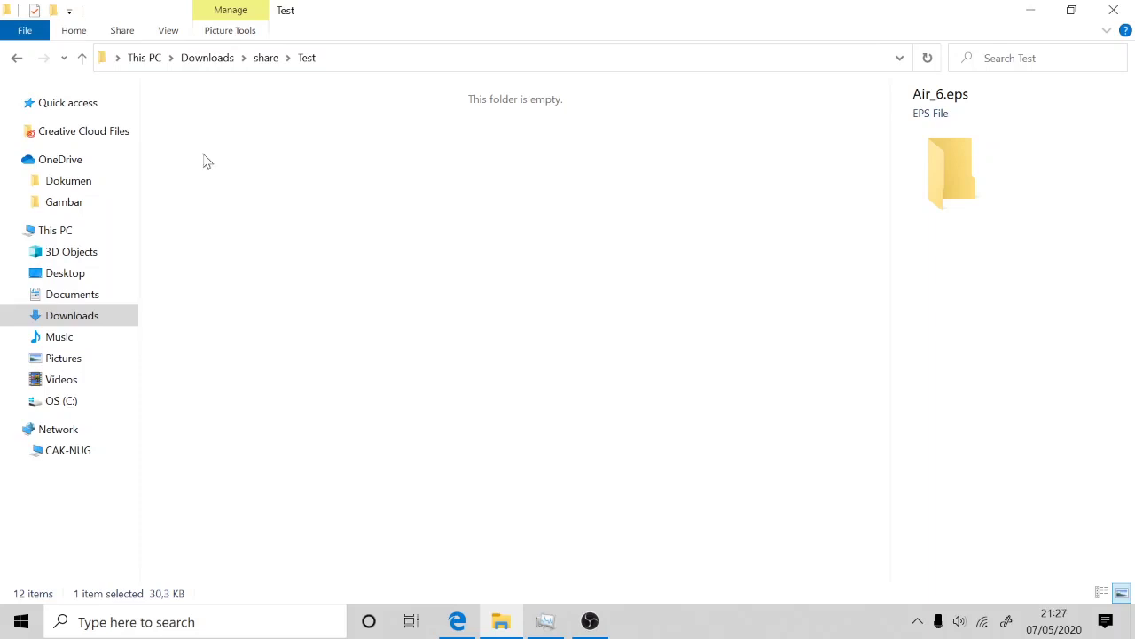
Review the Inkporter 1.4c page's manual dependencies (Imagemagick, 7-zip, WebP) in Edge.
click(456, 621)
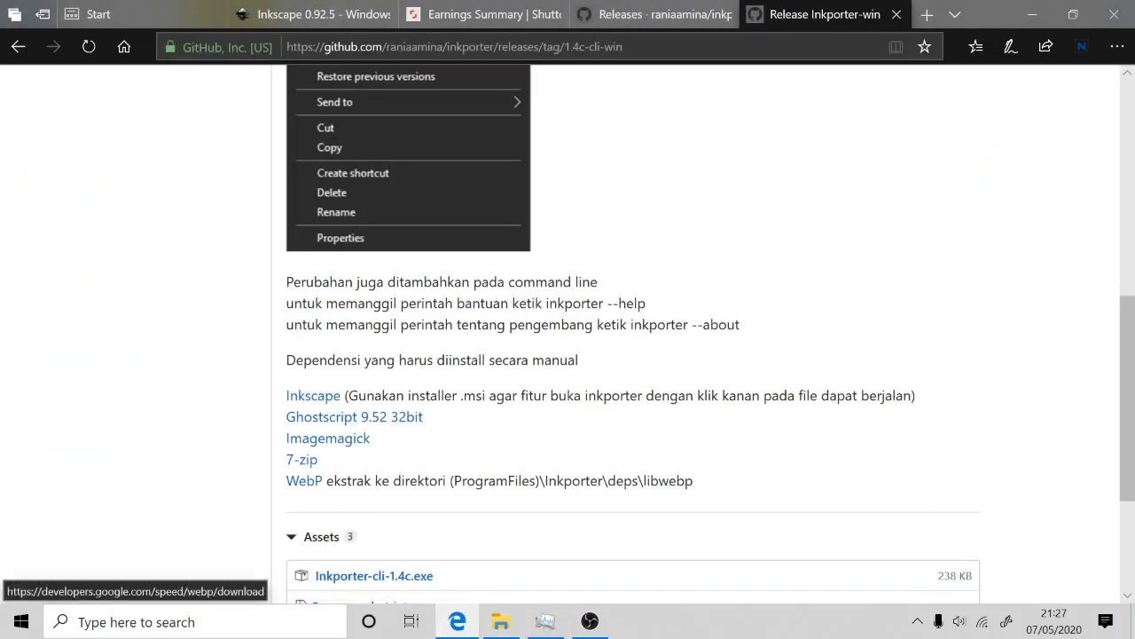
scroll(397, 451, down, 3)
scroll(354, 358, up, 1)
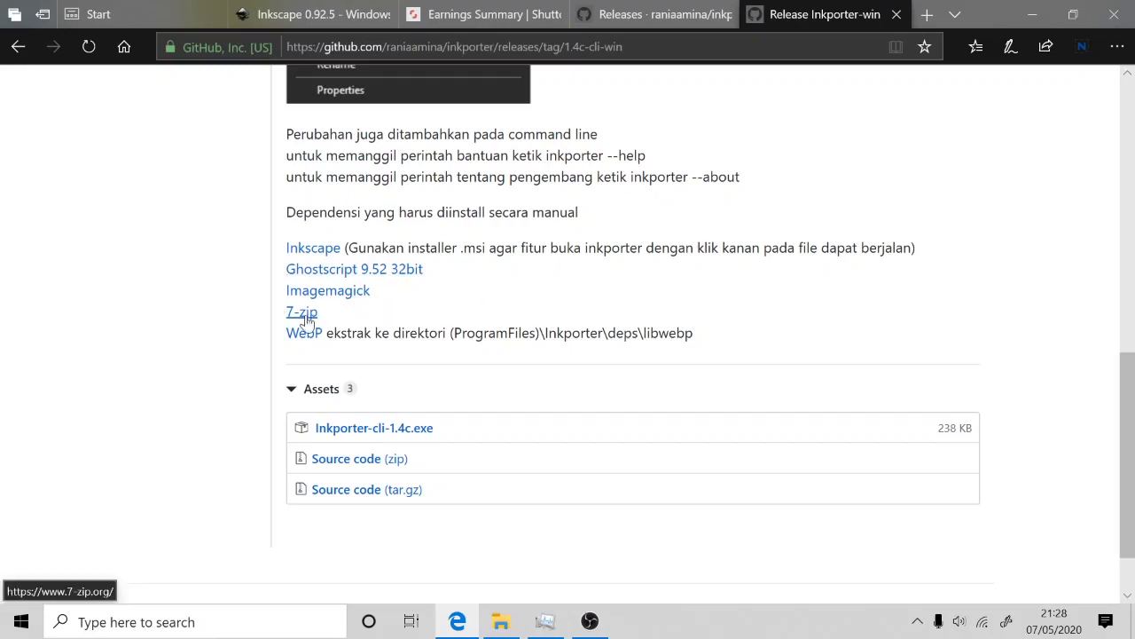
key(alt+Tab)
key(alt+Tab)
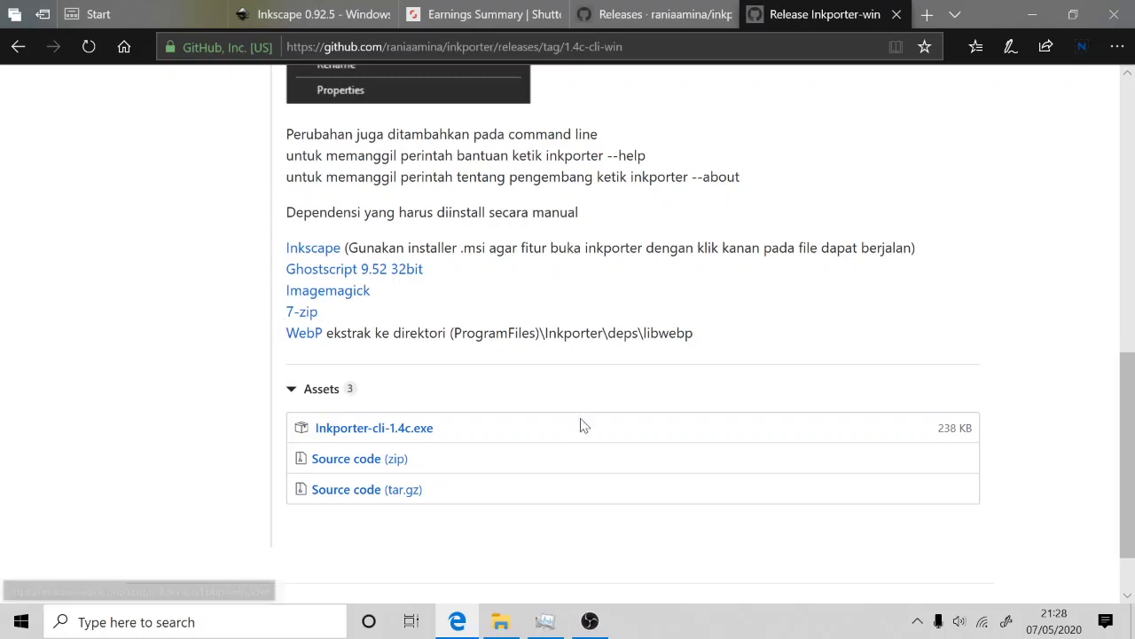
Relaunch Inkporter from the share folder and submit Contoh.svg as the file to export.
click(503, 623)
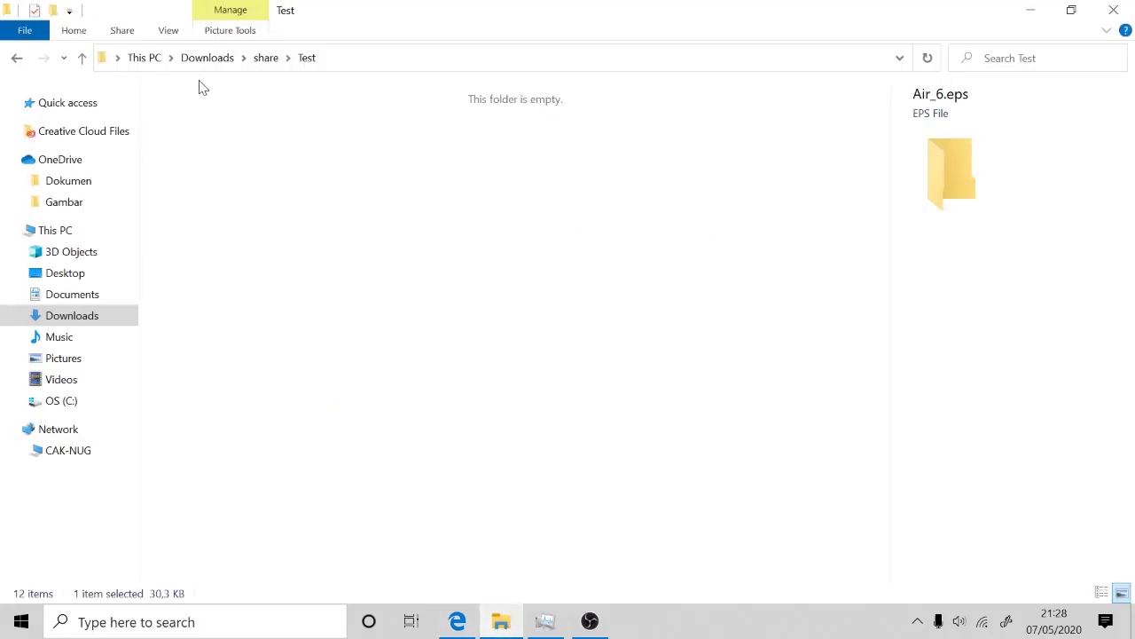
click(265, 62)
click(371, 314)
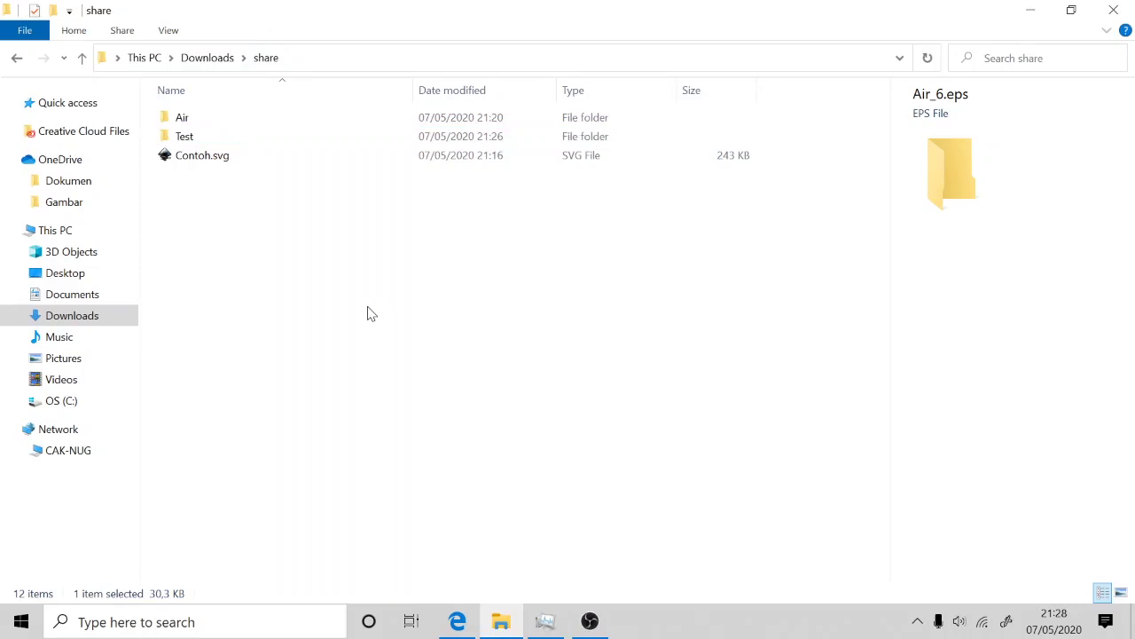
right_click(371, 314)
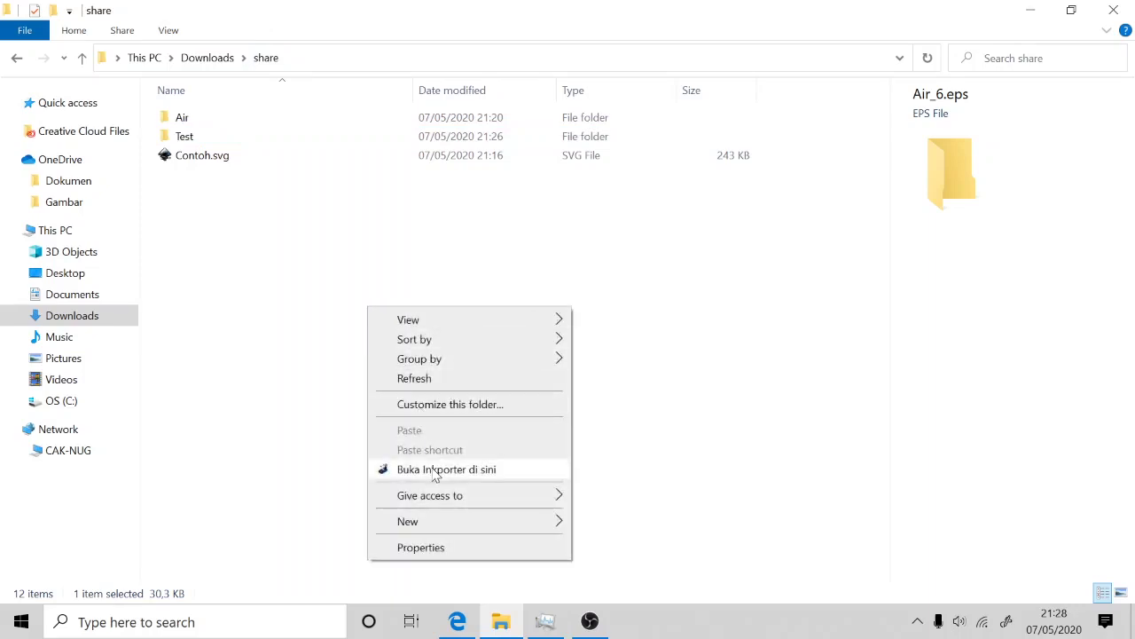
click(431, 468)
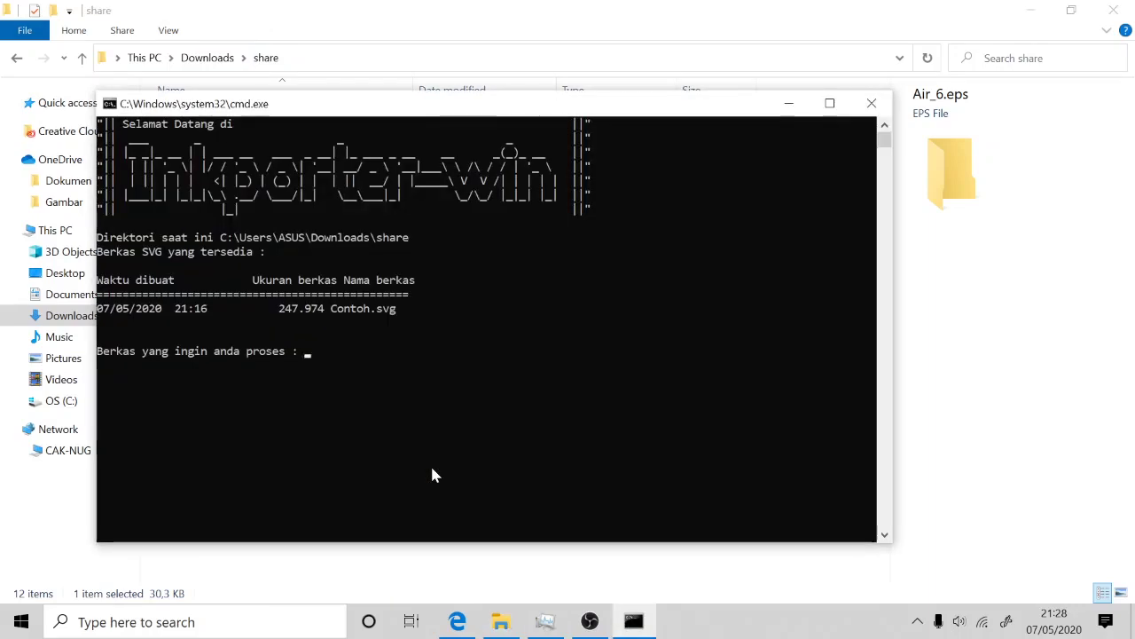
text(Contoh.svg)
key(Return)
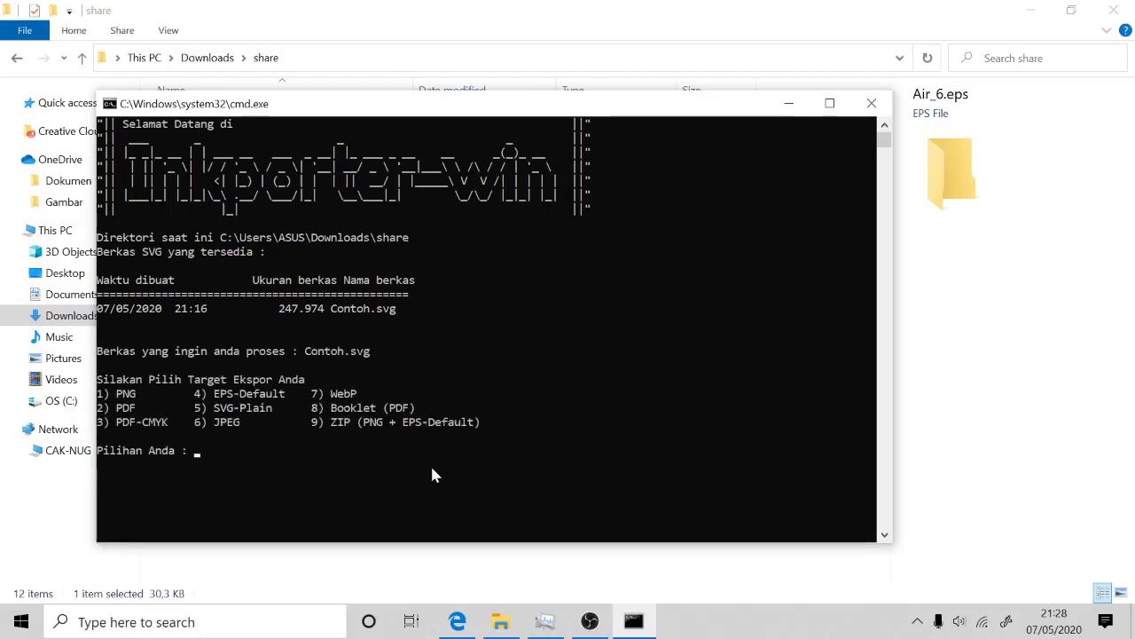